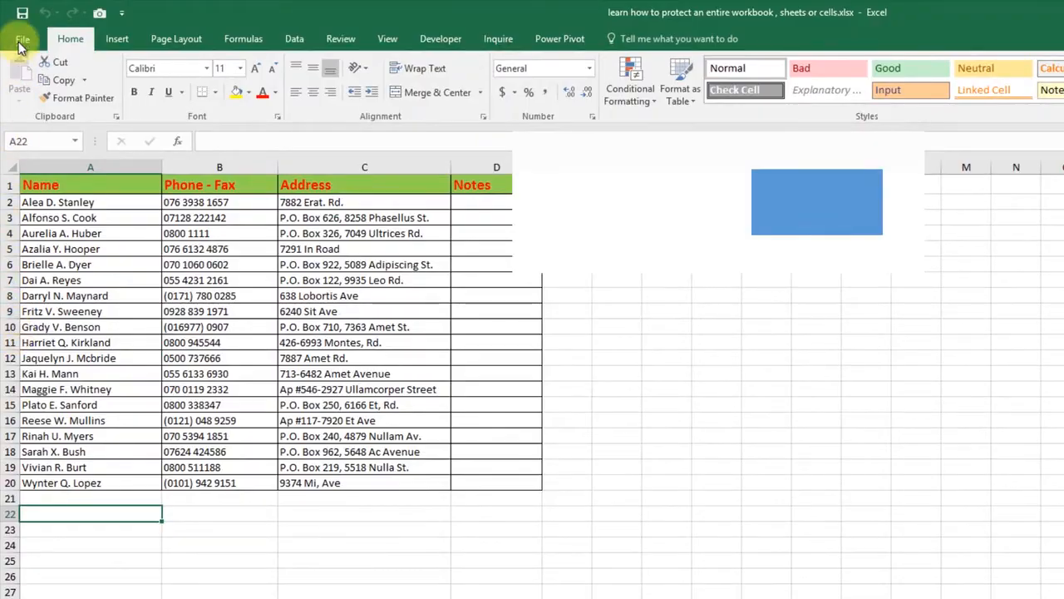
- Open the Encrypt with Password dialog from File > Info > Protect Workbook
left_click(20, 38)
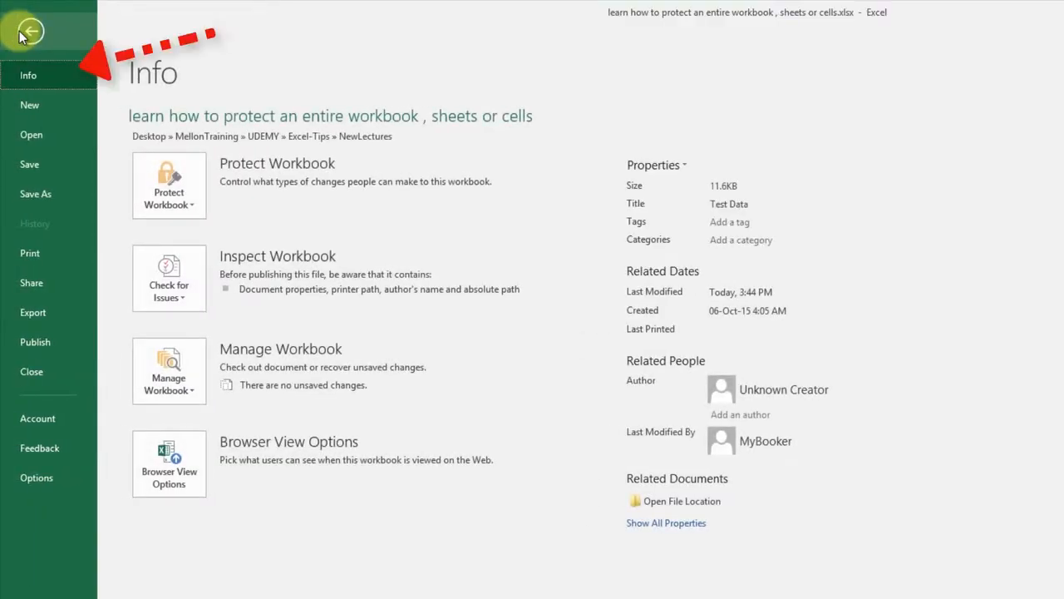
left_click(198, 211)
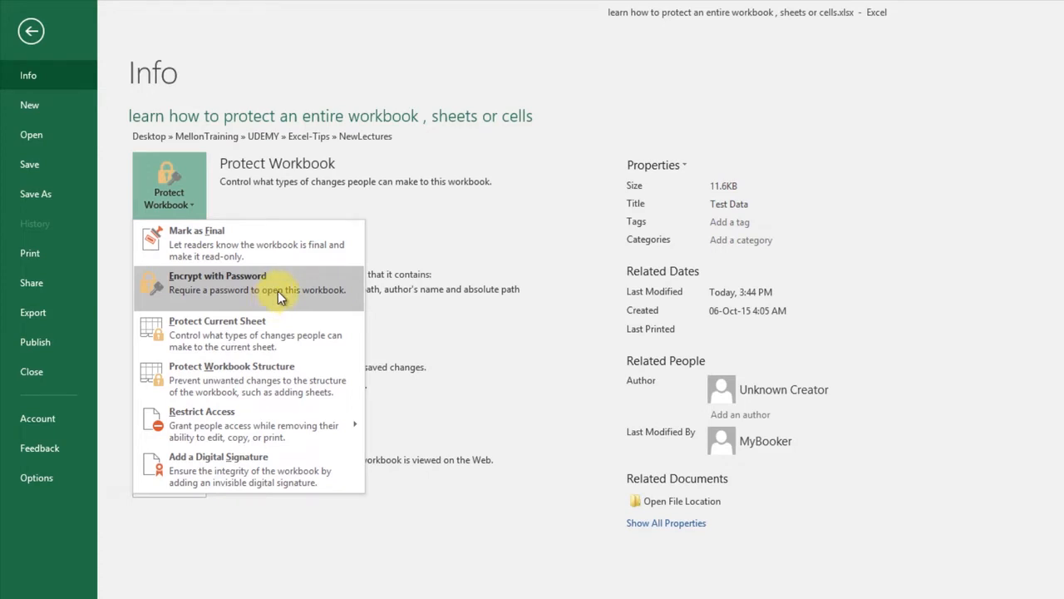
left_click(278, 291)
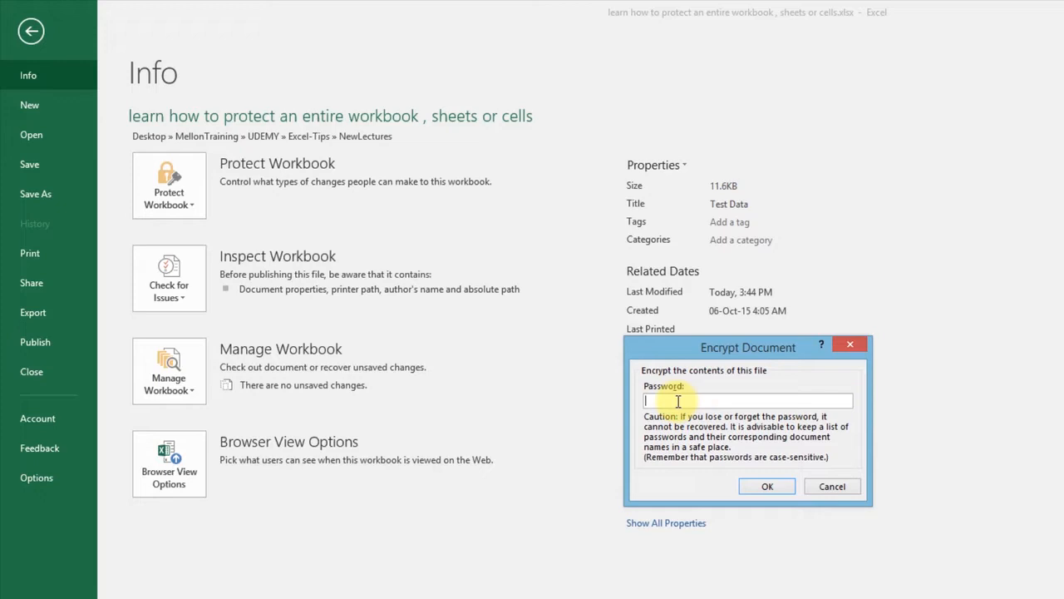
- Enter the workbook opening password and confirm it in the Confirm Password prompt
type("1234")
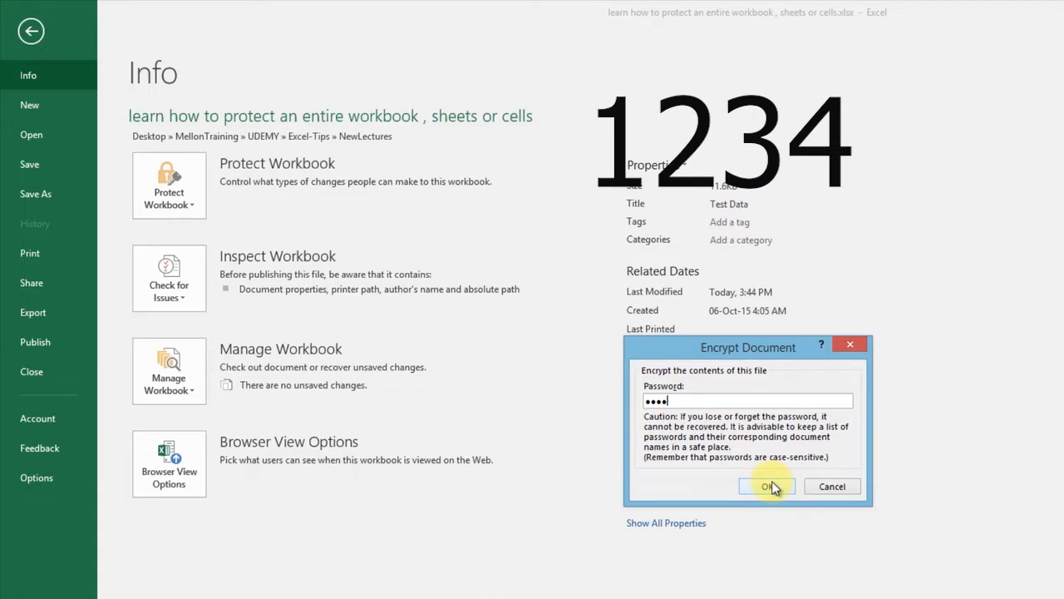
left_click(771, 482)
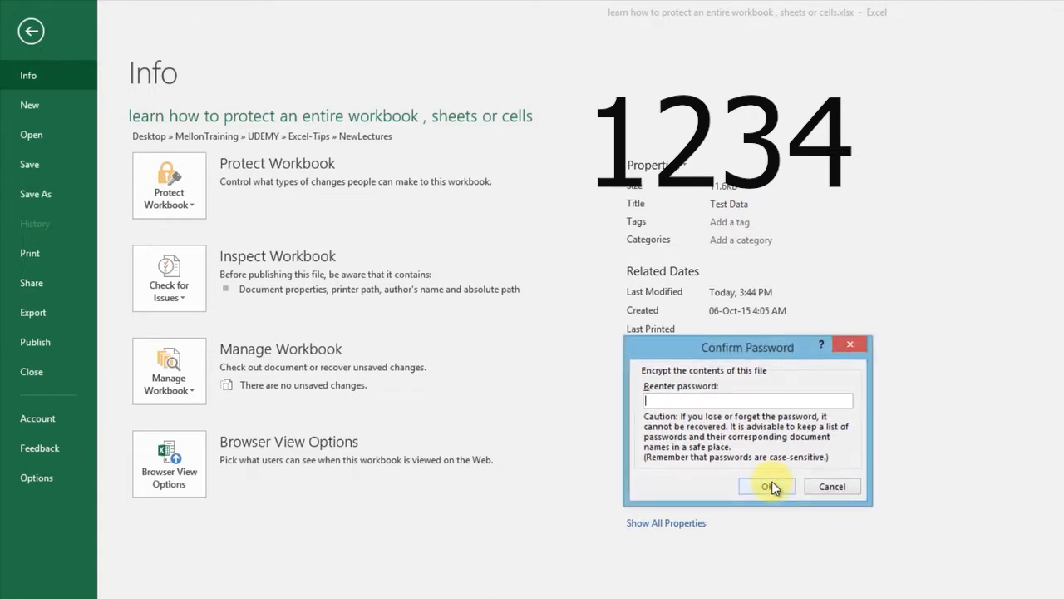
type("1234")
left_click(766, 487)
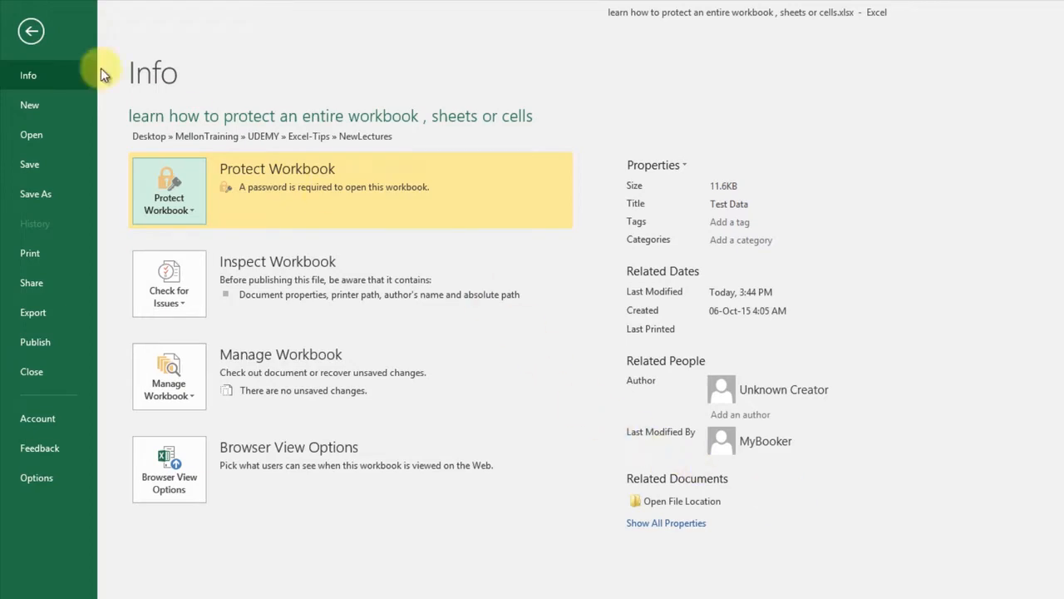
- Save the encrypted workbook, then reopen the file by entering its password
left_click(33, 164)
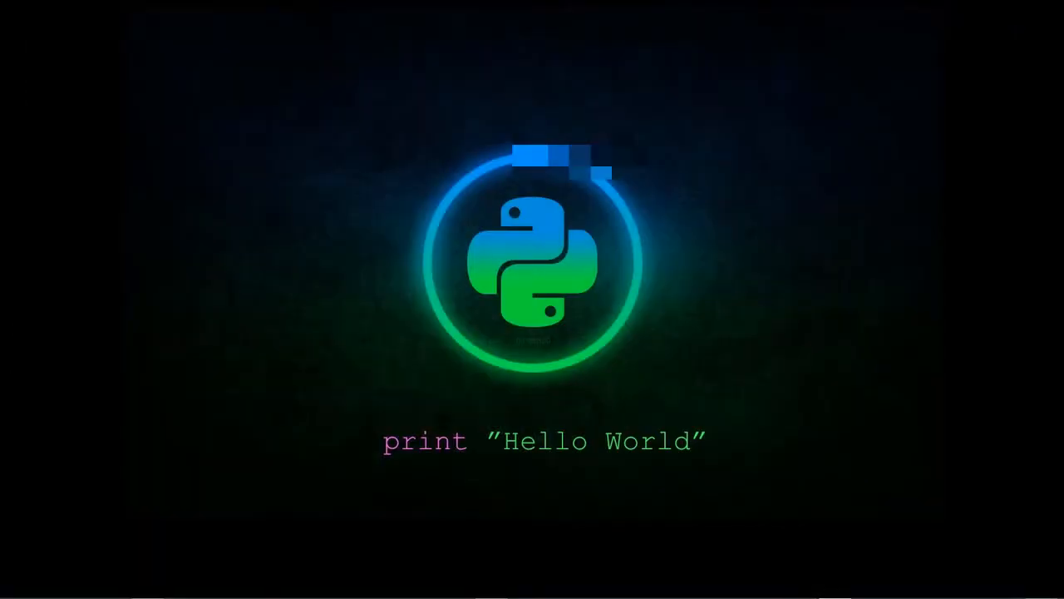
double_click(141, 221)
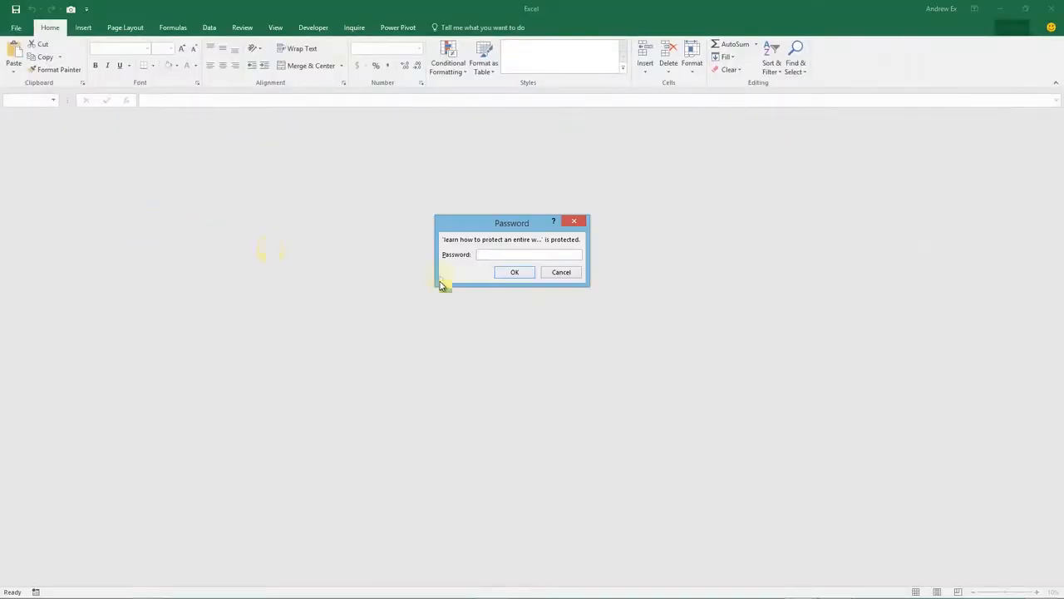
type("1234")
left_click(509, 271)
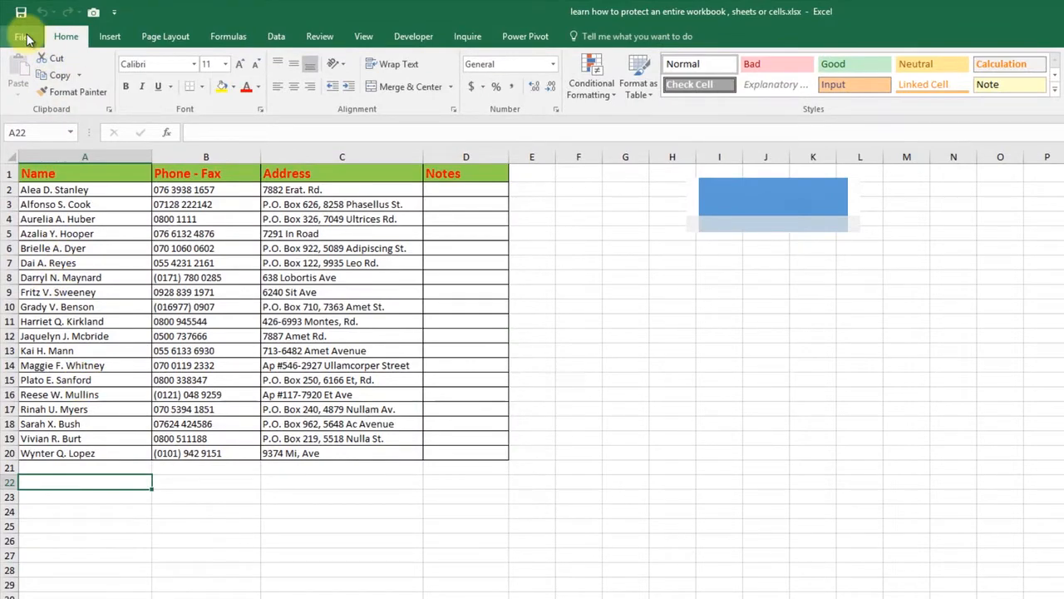
- Clear the password in Encrypt with Password so the workbook opens without one
left_click(25, 39)
left_click(185, 207)
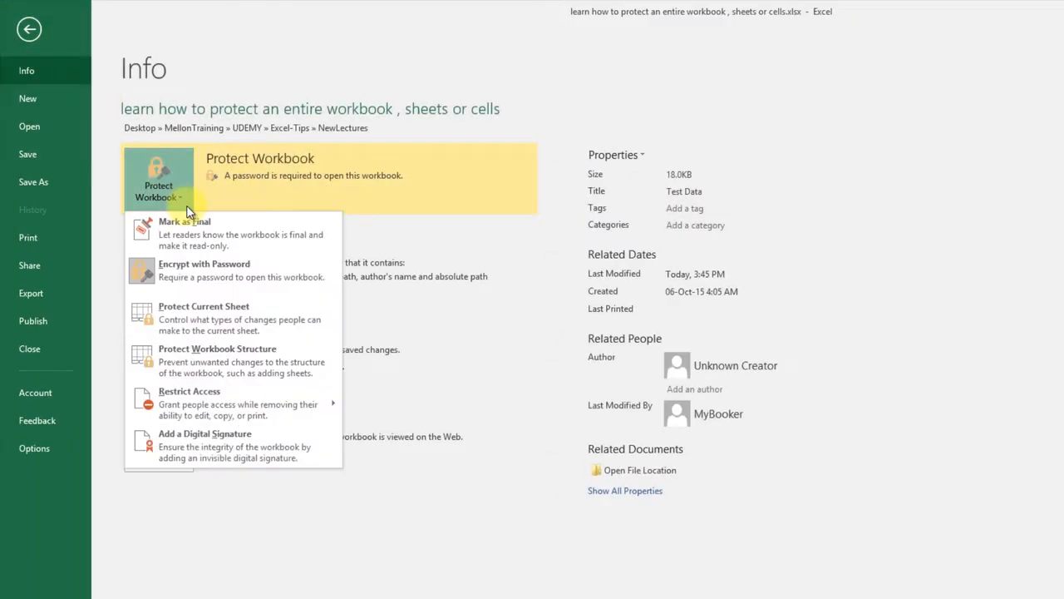
left_click(238, 264)
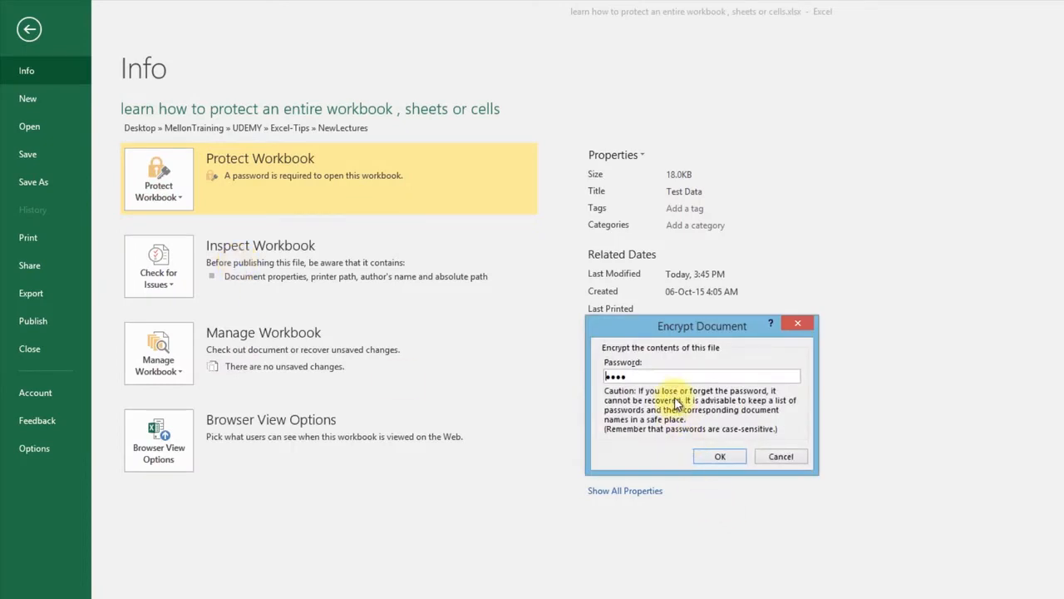
left_click_drag(724, 373, 582, 380)
key("BackSpace")
left_click(726, 456)
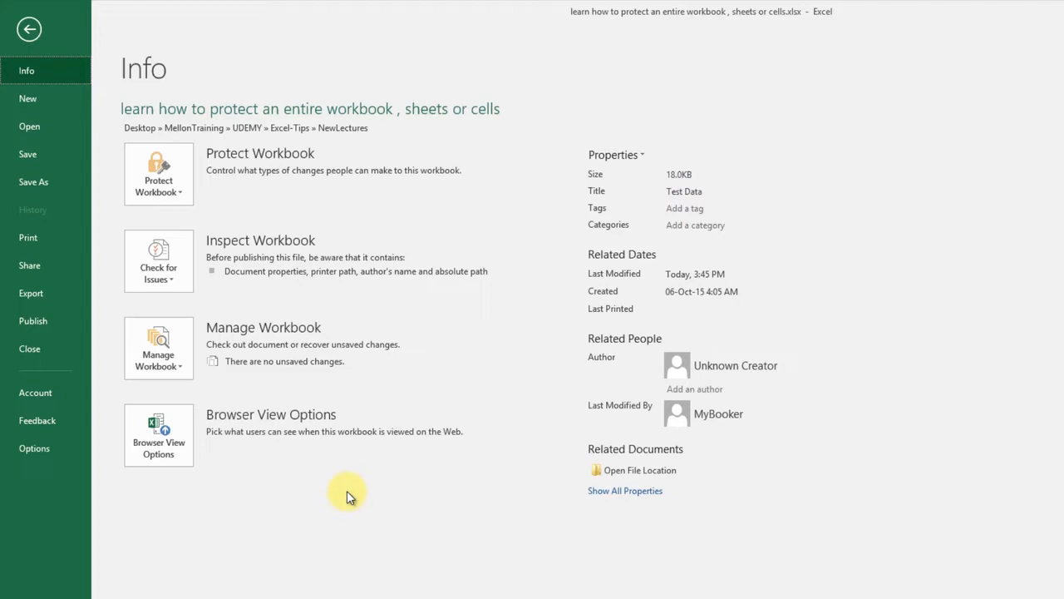
- Inspect the open and modify password fields in Save As General Options, then cancel
left_click(34, 180)
left_click(158, 241)
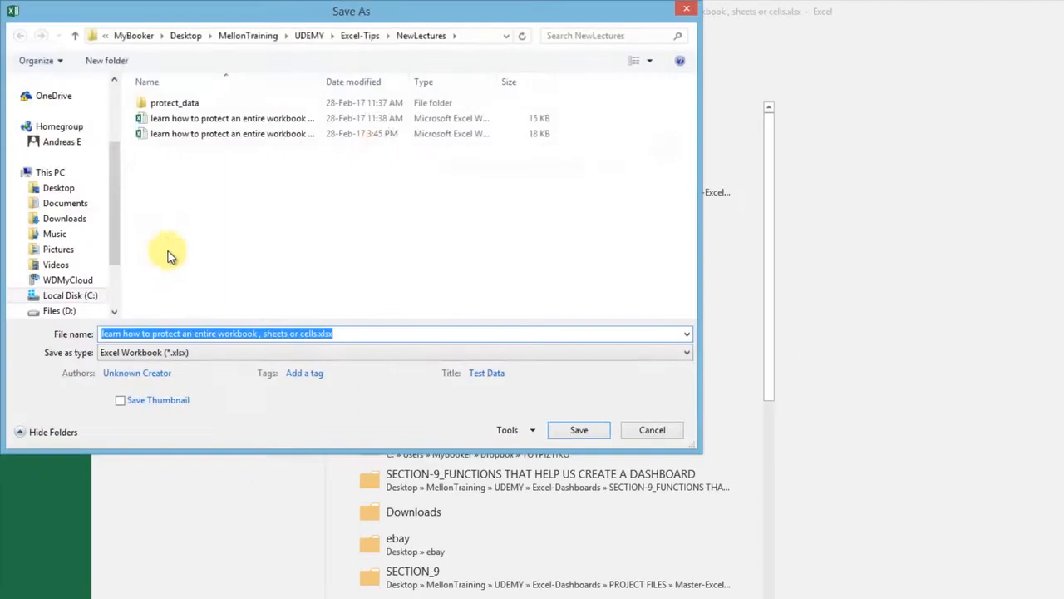
left_click_drag(335, 12, 525, 200)
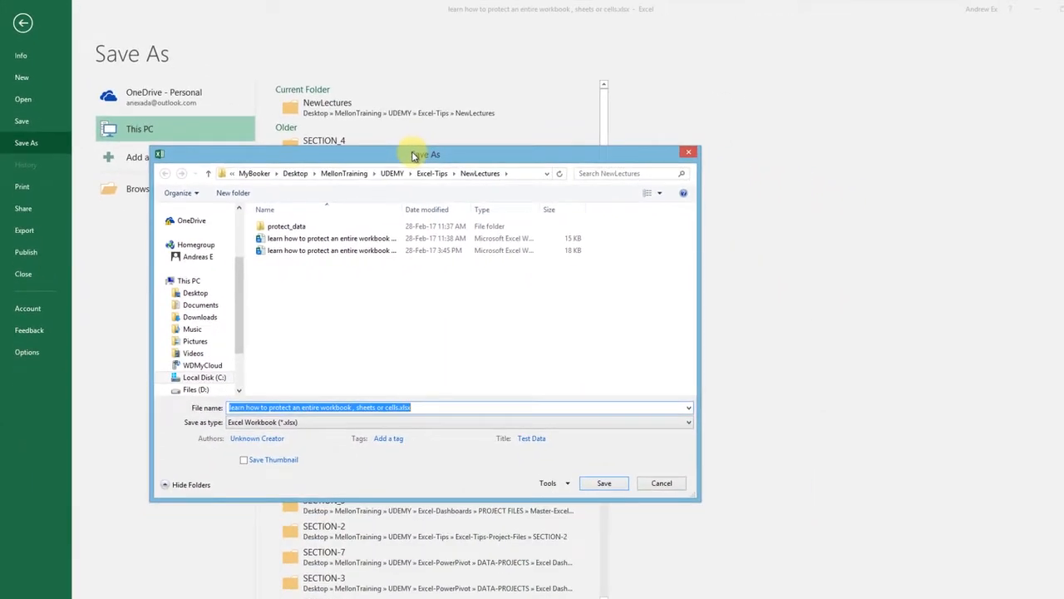
left_click(568, 484)
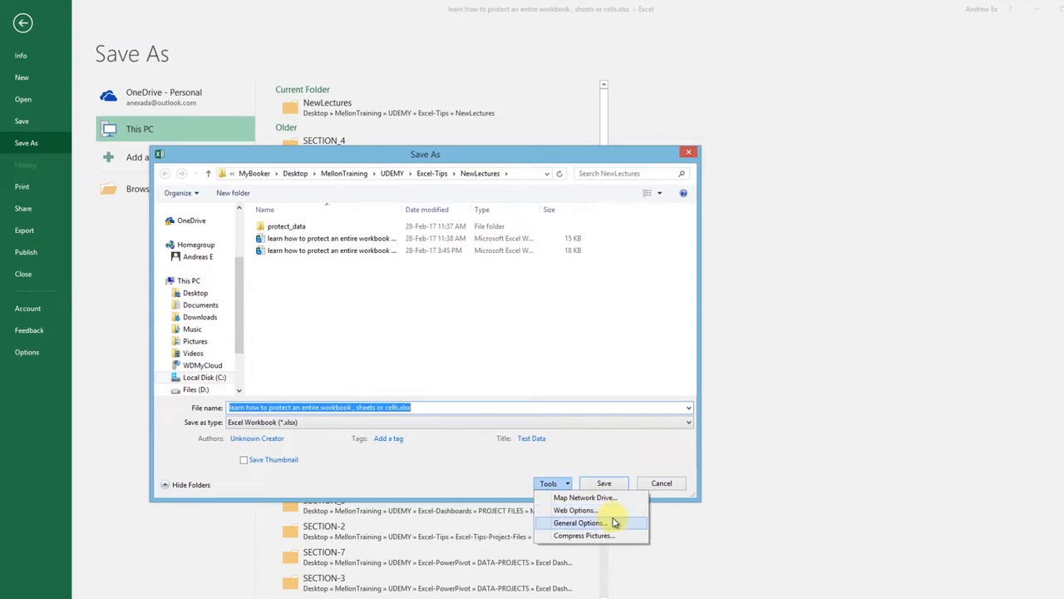
left_click(582, 522)
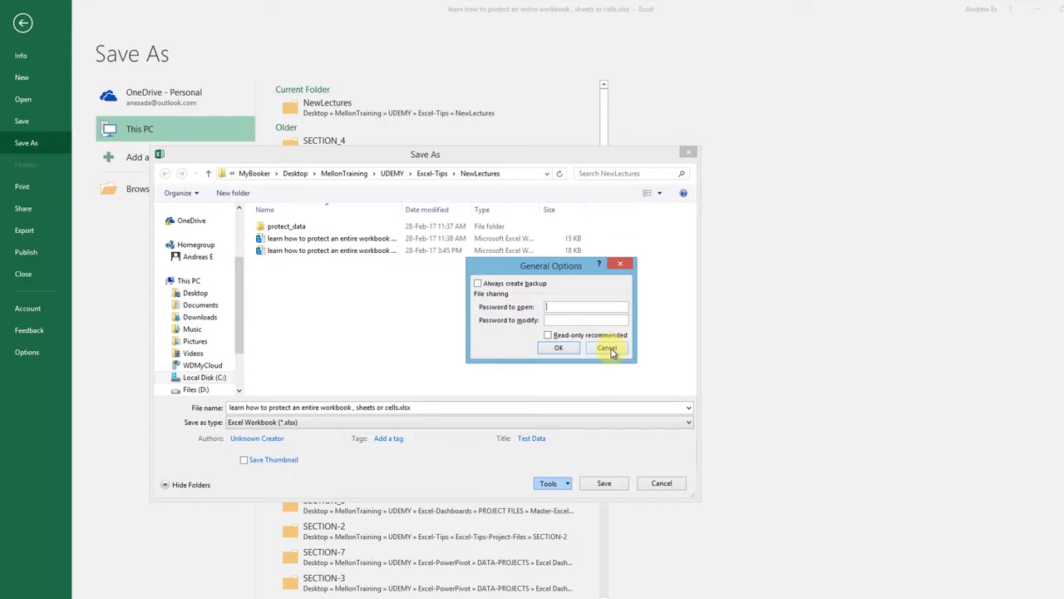
left_click(608, 350)
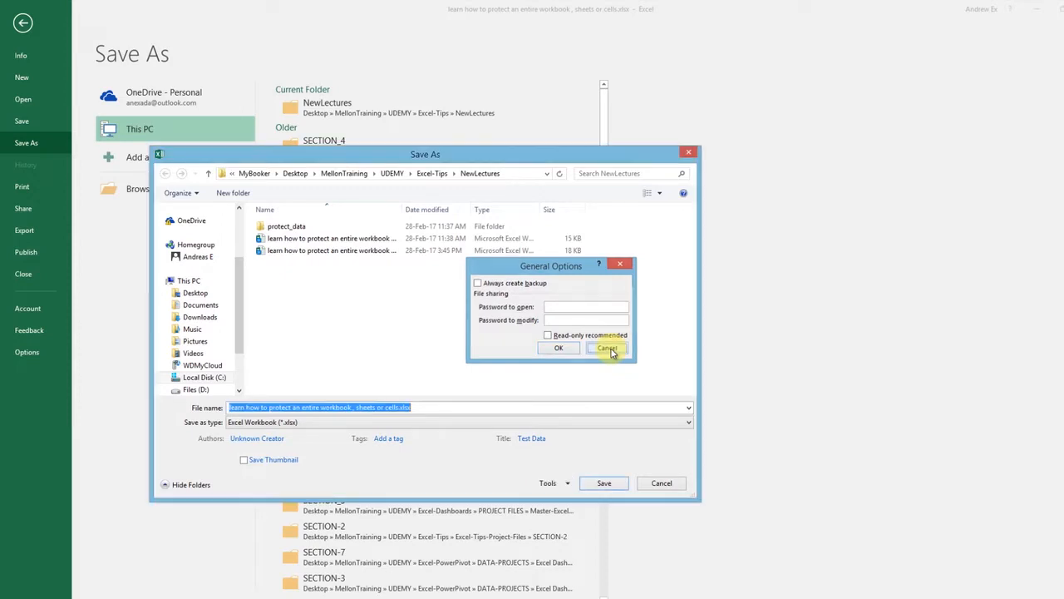
left_click(661, 483)
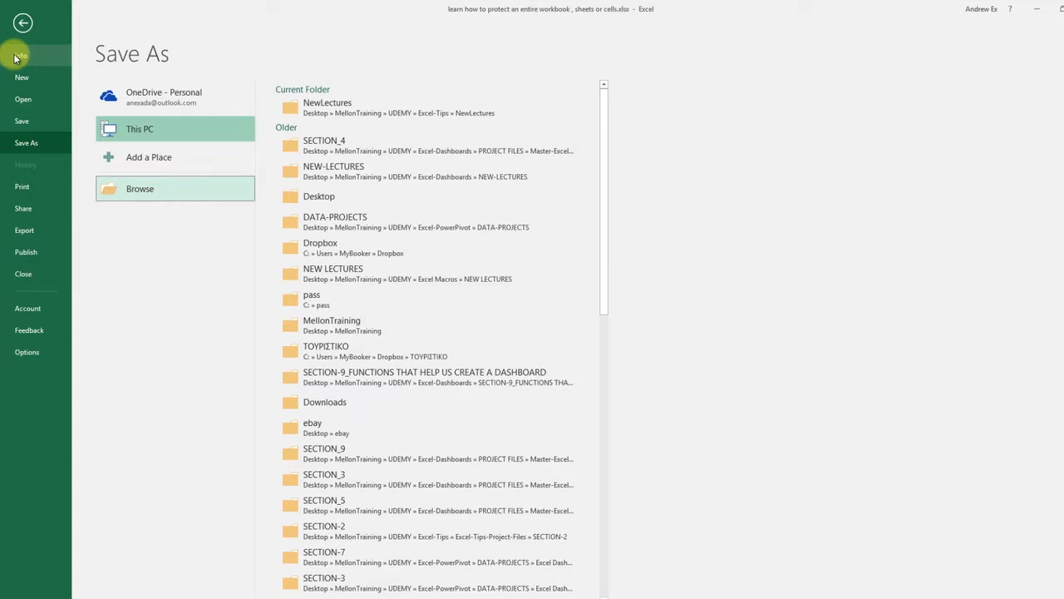
- Open Protect Workbook Structure from the Info page's Protect Workbook menu
left_click(15, 58)
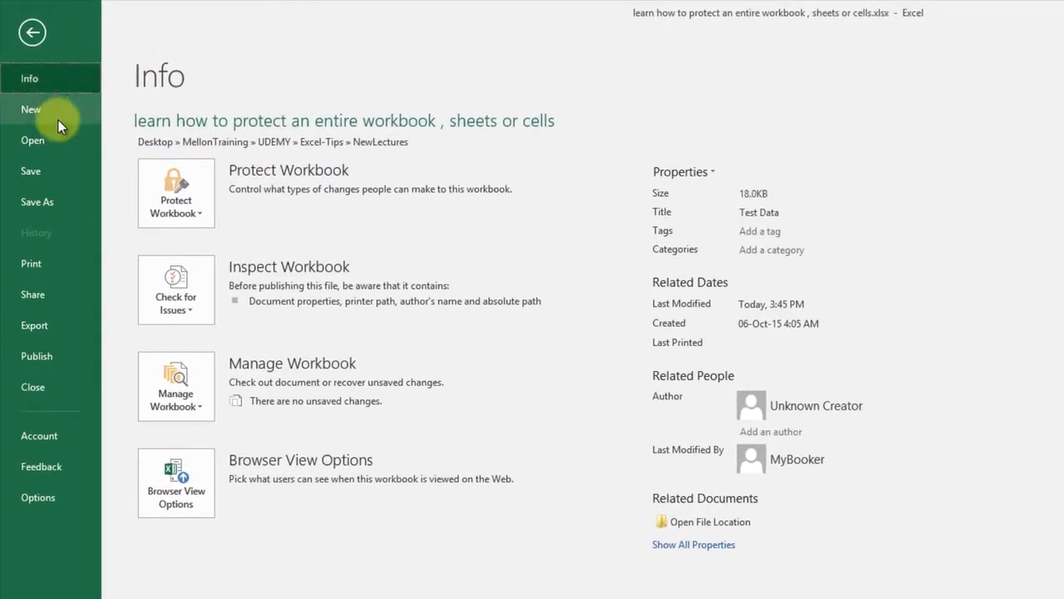
left_click(199, 218)
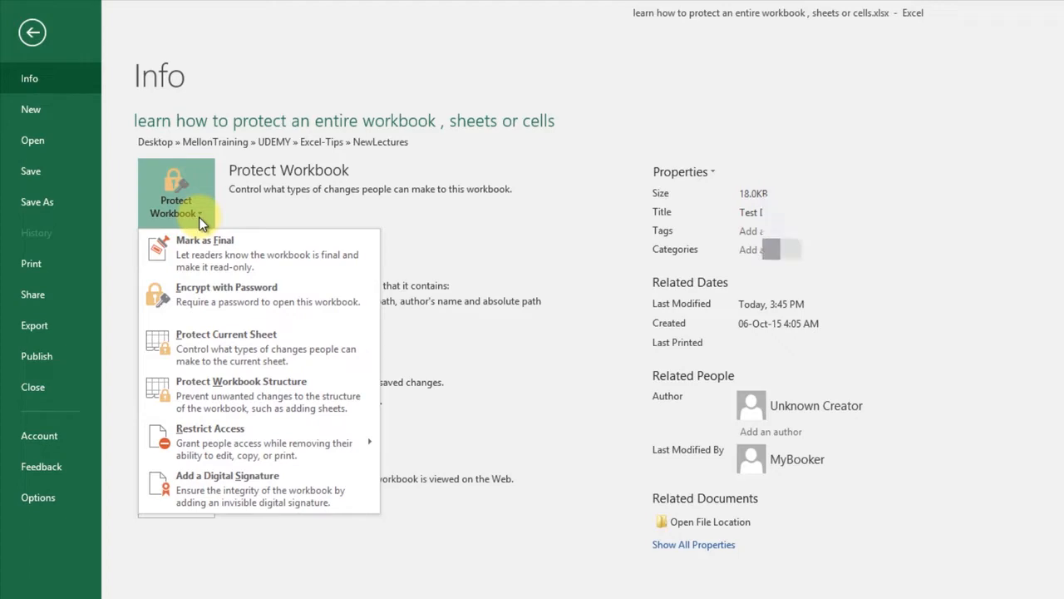
left_click(298, 399)
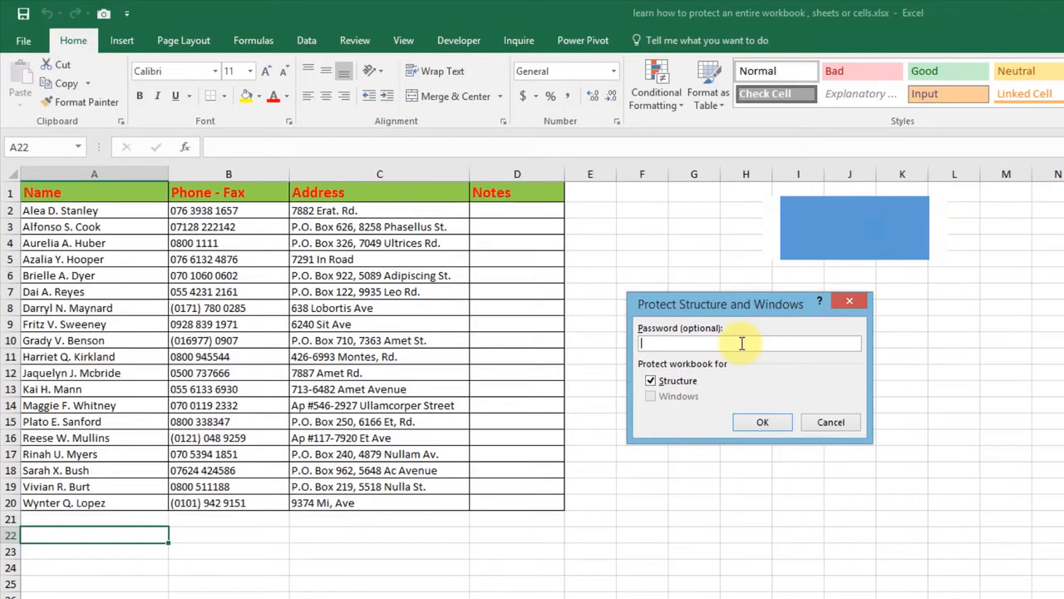
- Apply structure protection without a password and check that sheet-tab actions are blocked
left_click(774, 424)
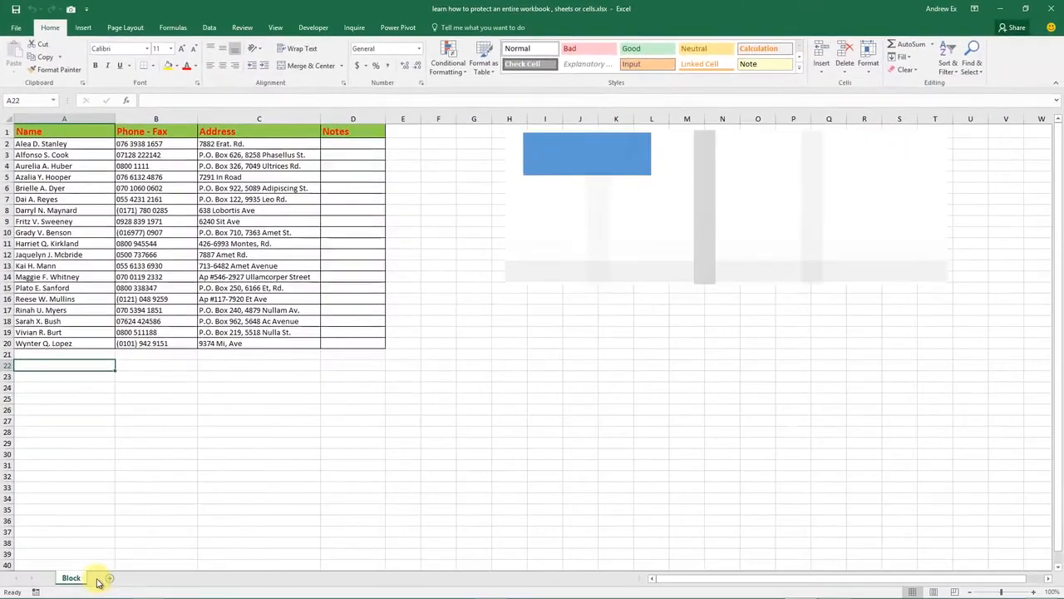
right_click(72, 578)
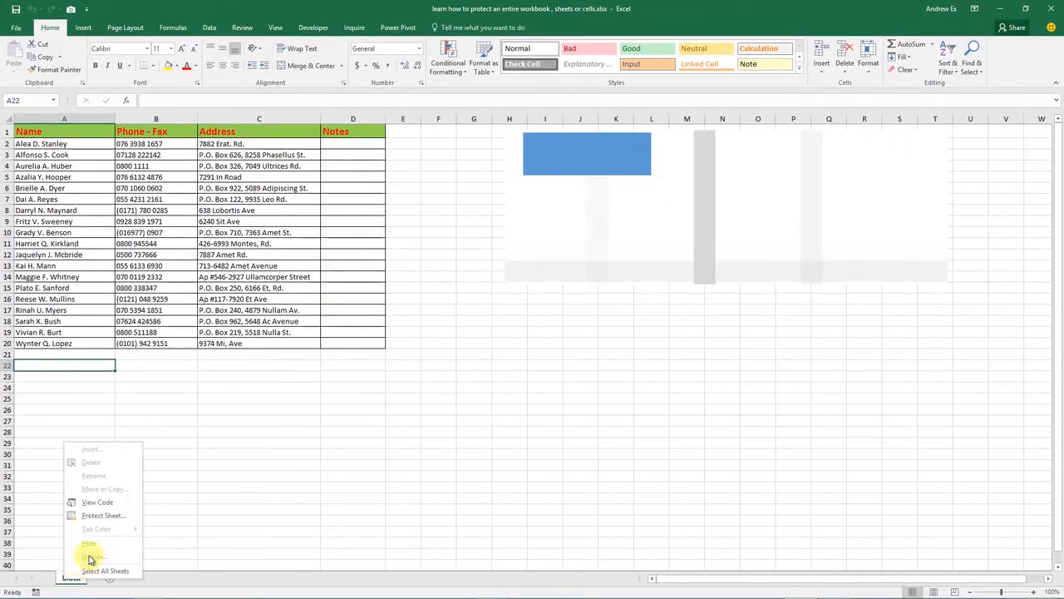
left_click(161, 472)
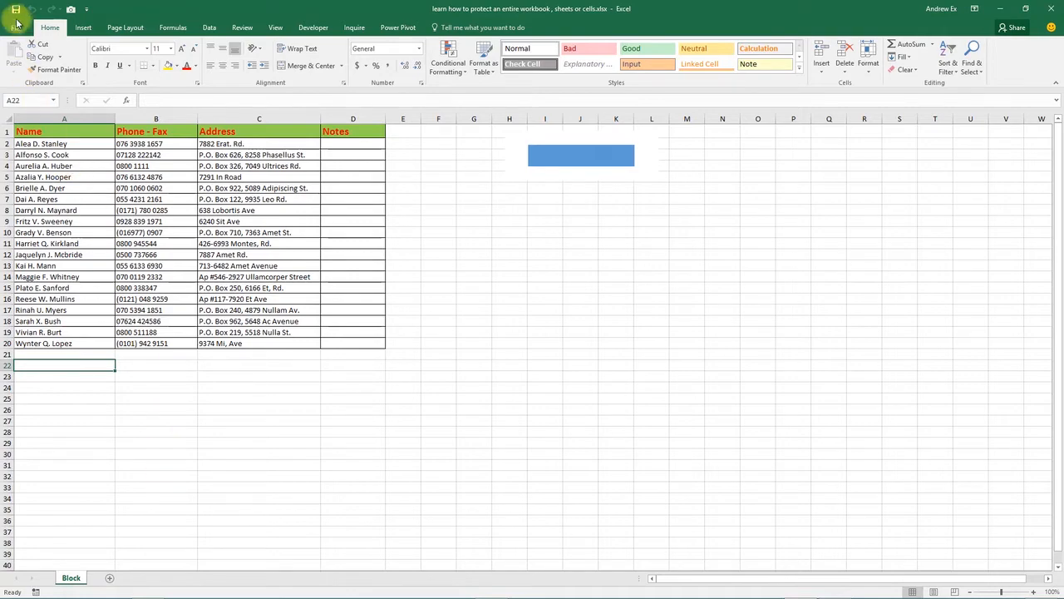
- Toggle Protect Workbook Structure off from File > Info > Protect Workbook
left_click(15, 26)
left_click(120, 140)
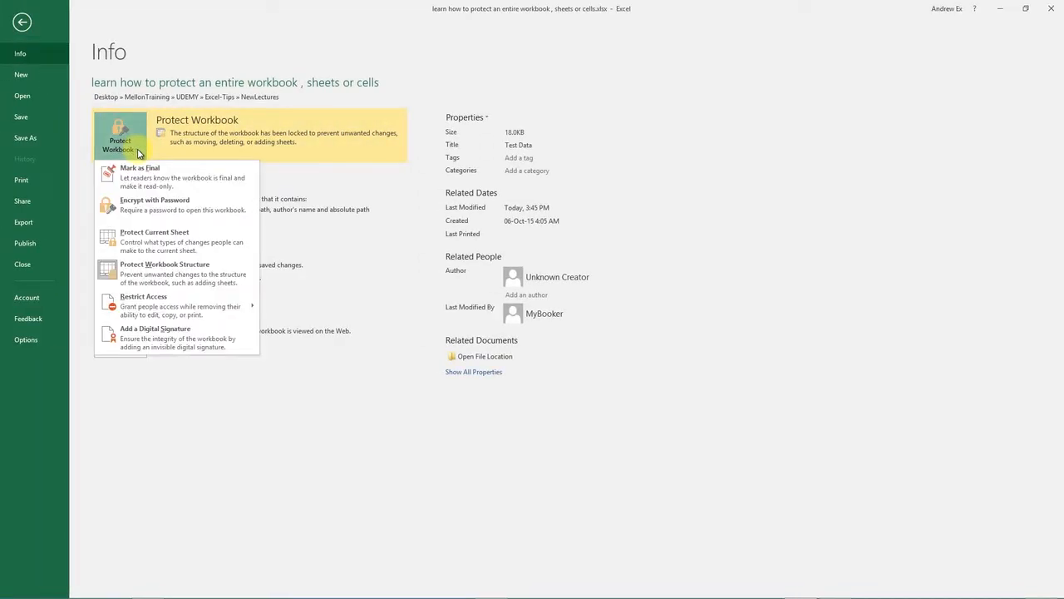
left_click(183, 277)
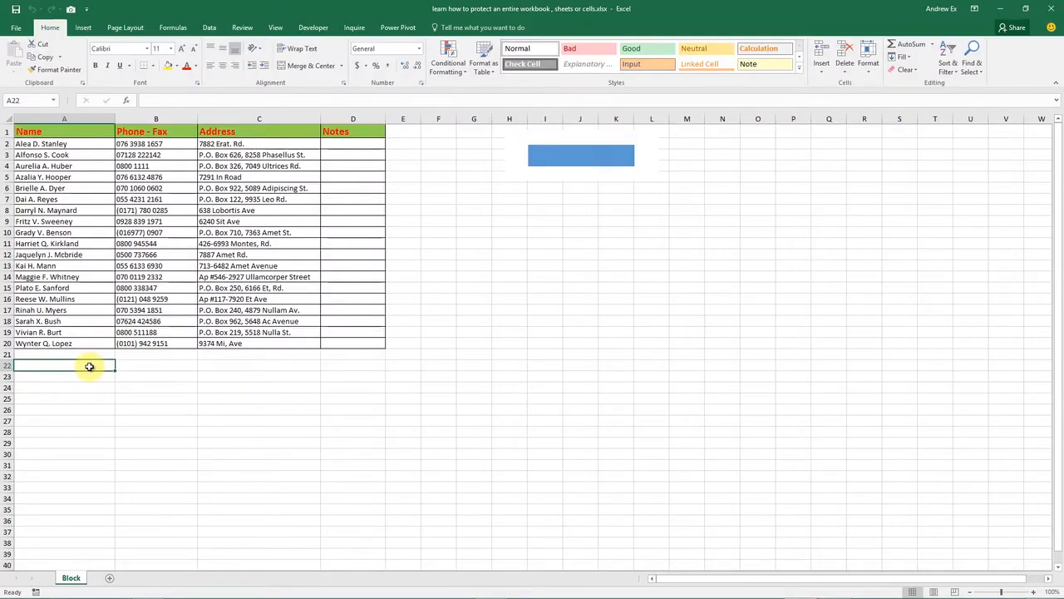
- Copy the Block sheet using Move or Copy with Create a copy ticked
right_click(71, 577)
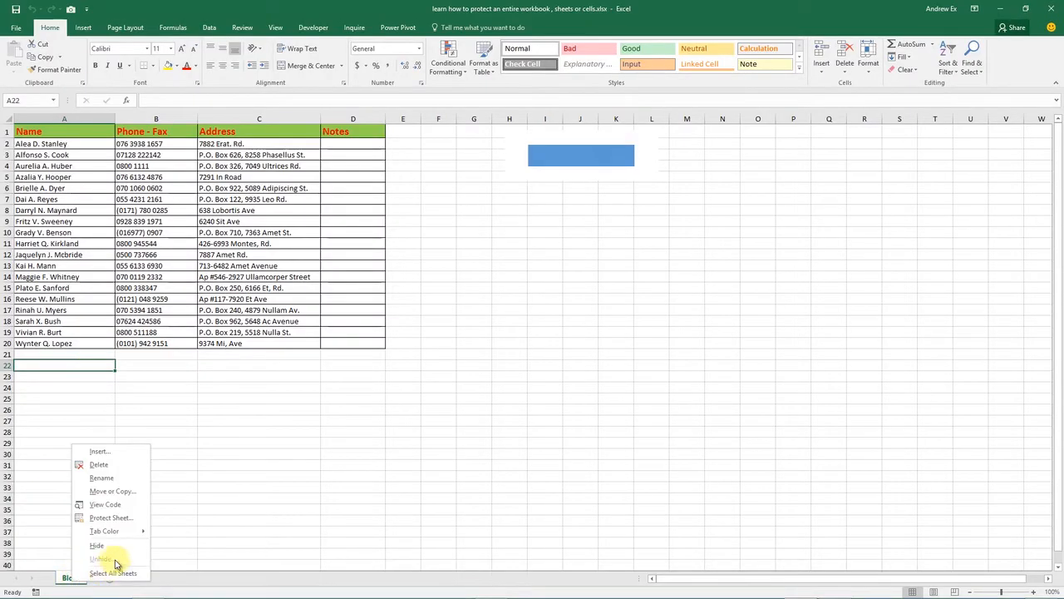
left_click(141, 492)
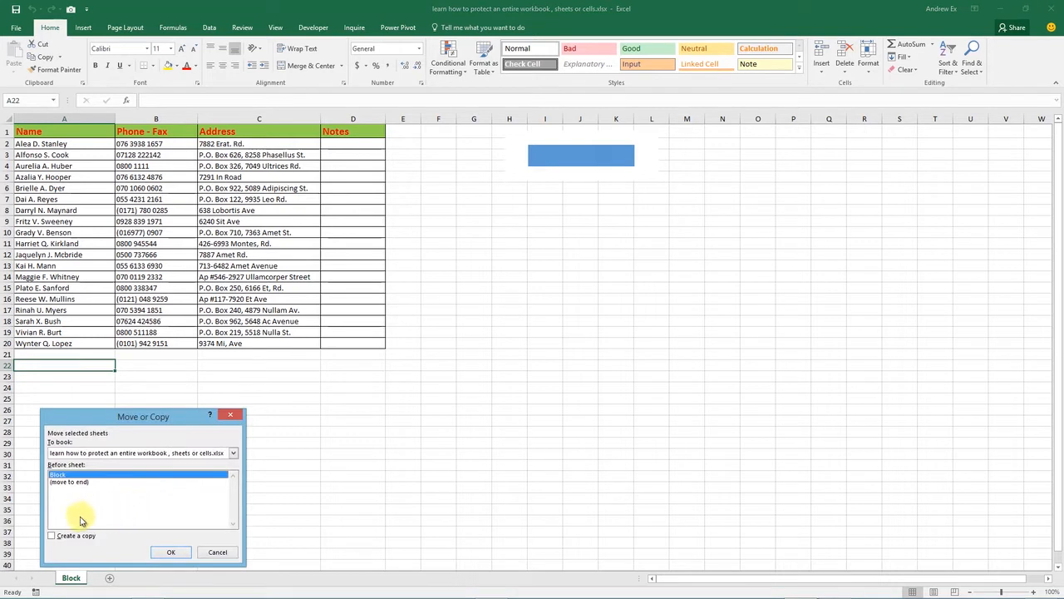
left_click(52, 536)
left_click(166, 552)
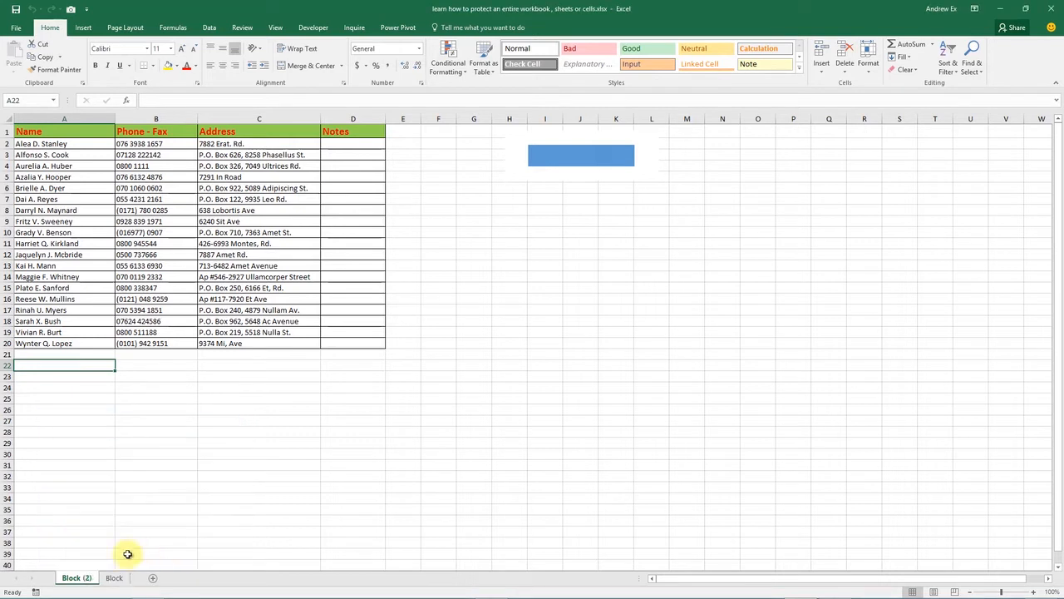
- Rename the new Block (2) sheet to protect-sheet
double_click(78, 580)
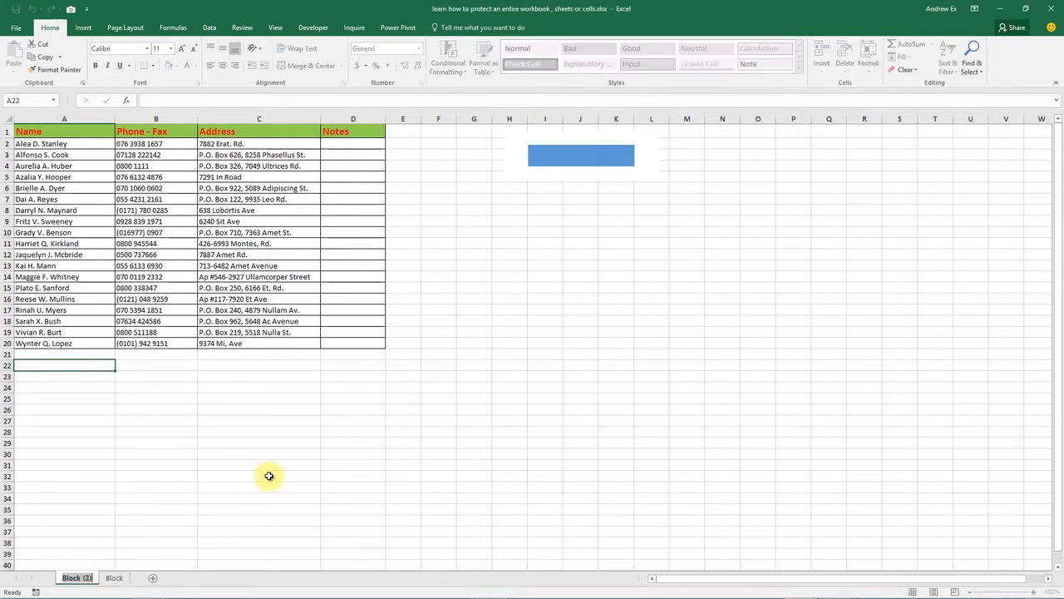
type("protect")
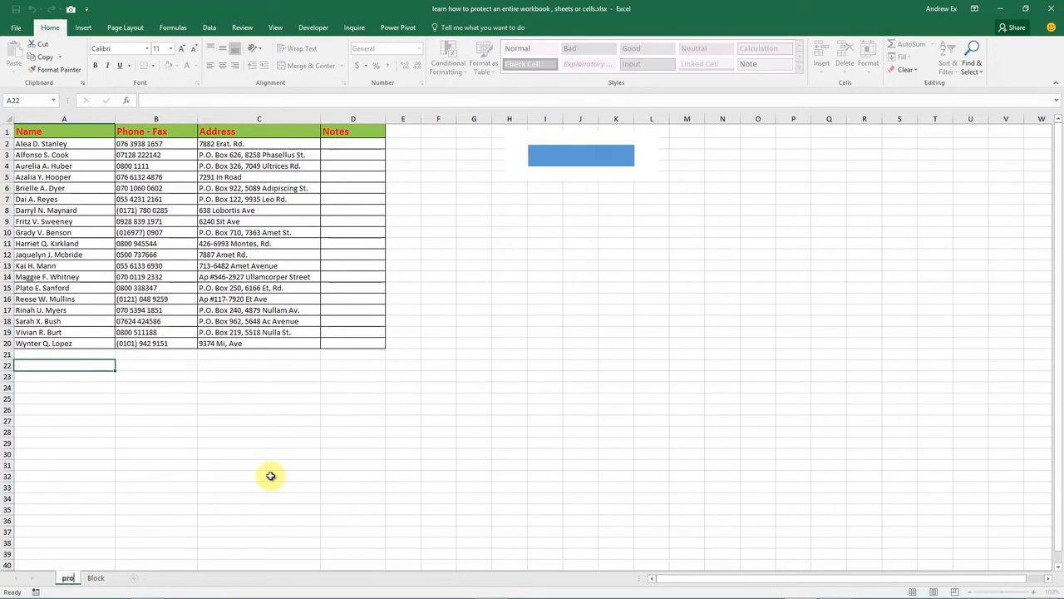
type("-sheet")
key("Return")
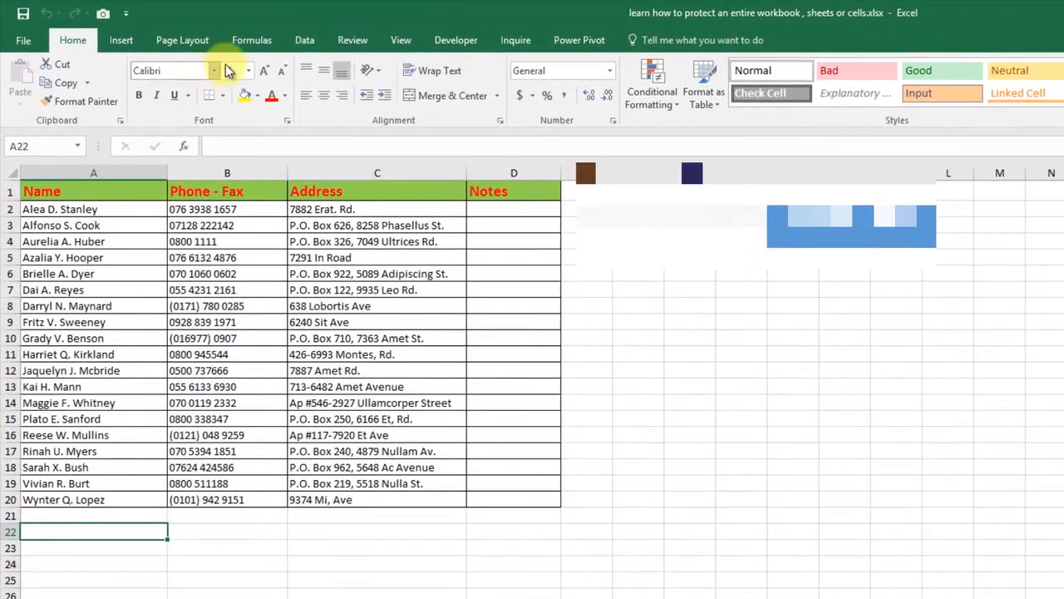
- Protect the sheet via Review > Protect Sheet with default permissions
left_click(360, 43)
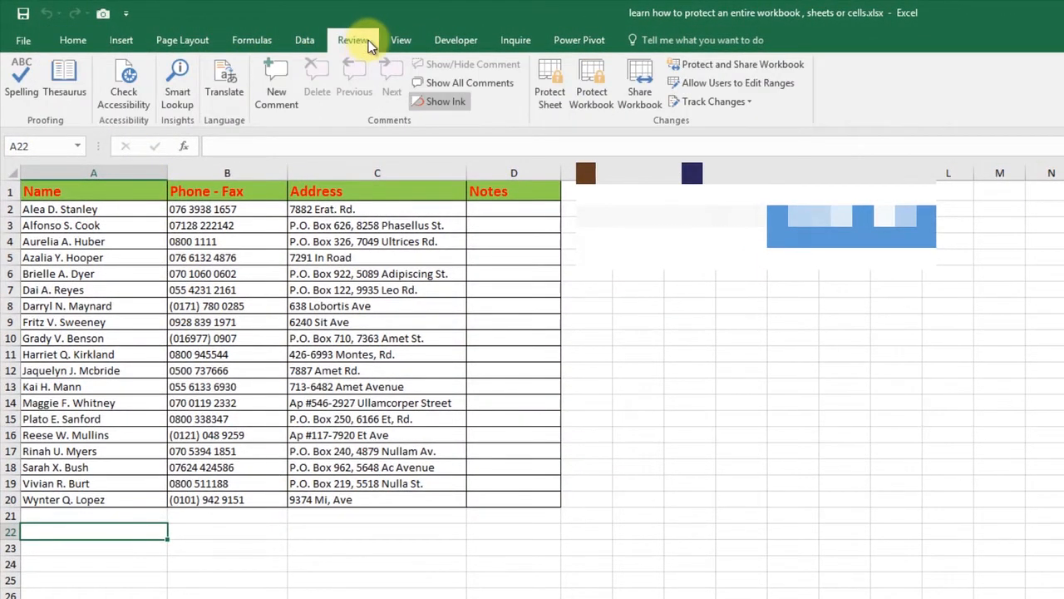
left_click(553, 98)
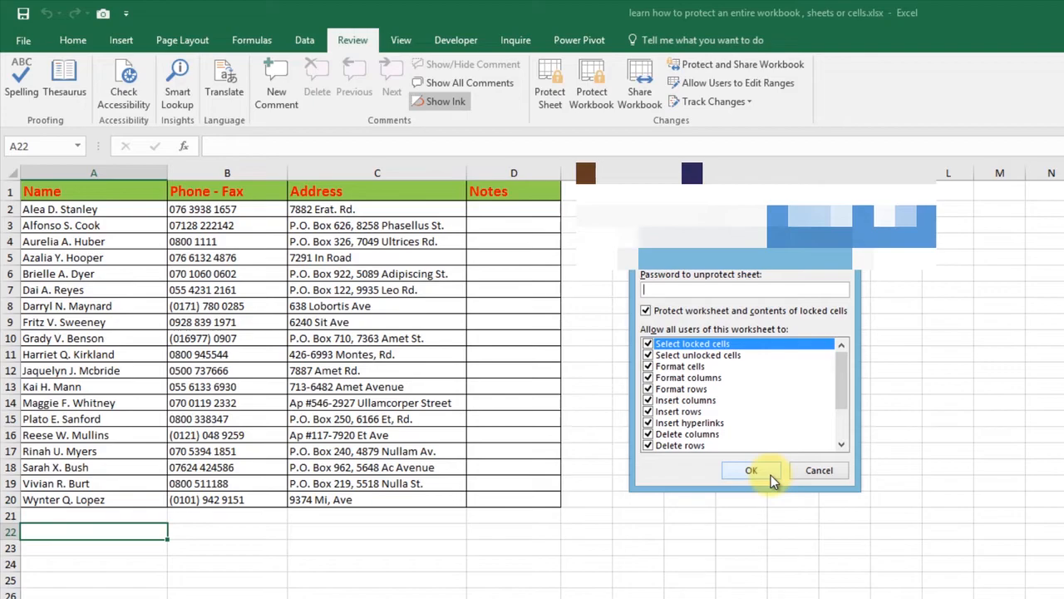
left_click(771, 475)
- Test selecting cells and try editing F16, dismissing the protected-sheet warning
left_click(504, 545)
left_click(380, 548)
left_click(388, 467)
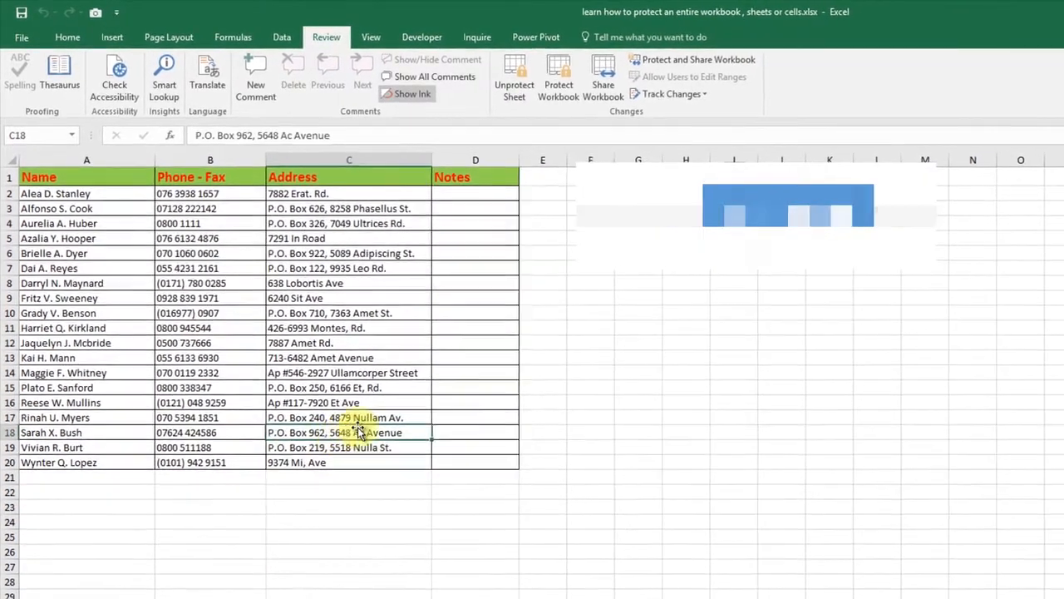
left_click(603, 416)
left_click(600, 403)
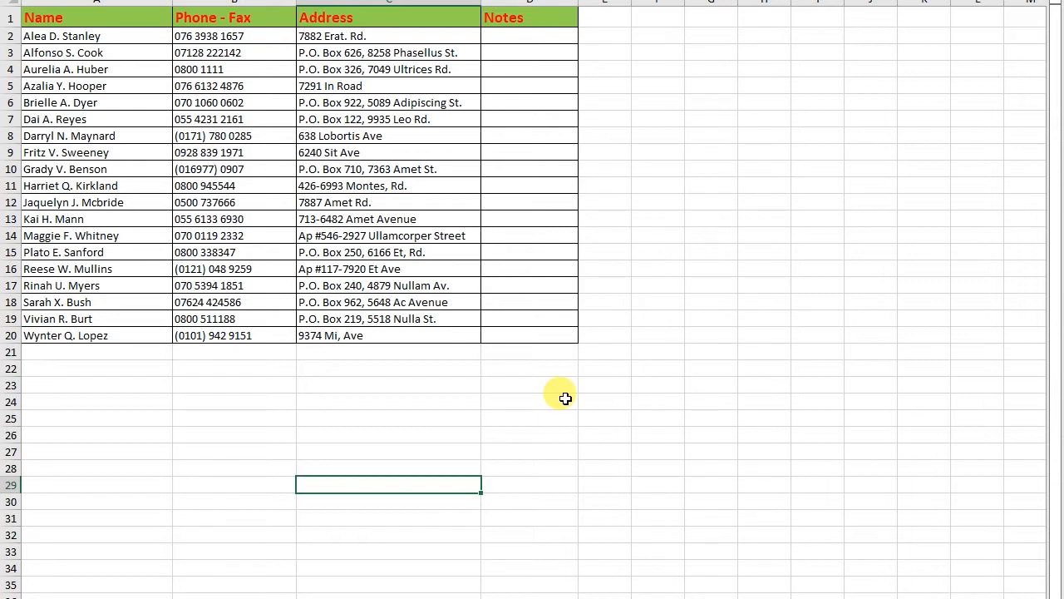
left_click(669, 268)
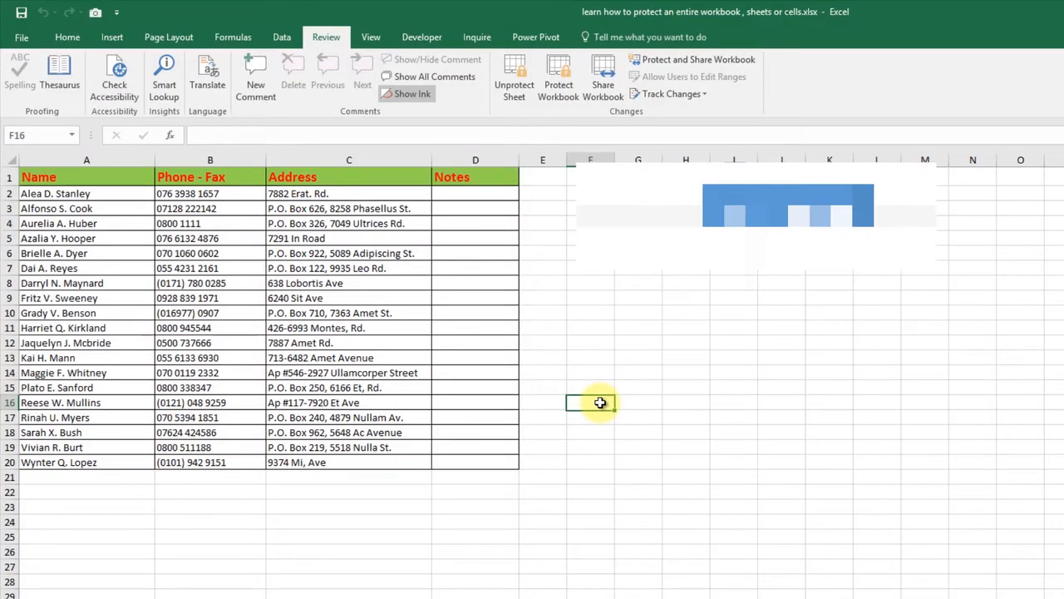
double_click(600, 403)
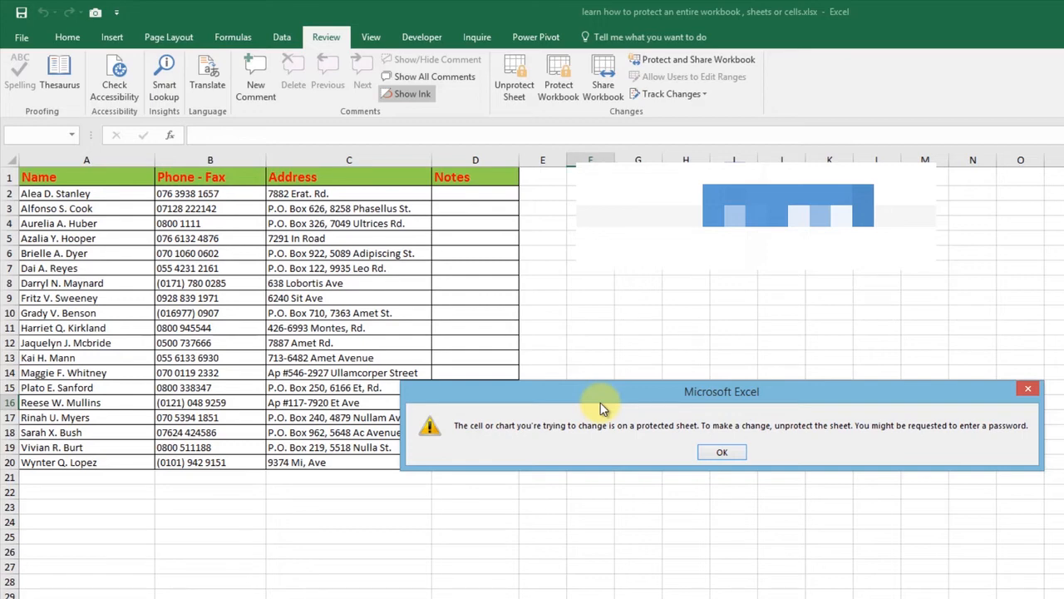
left_click(715, 452)
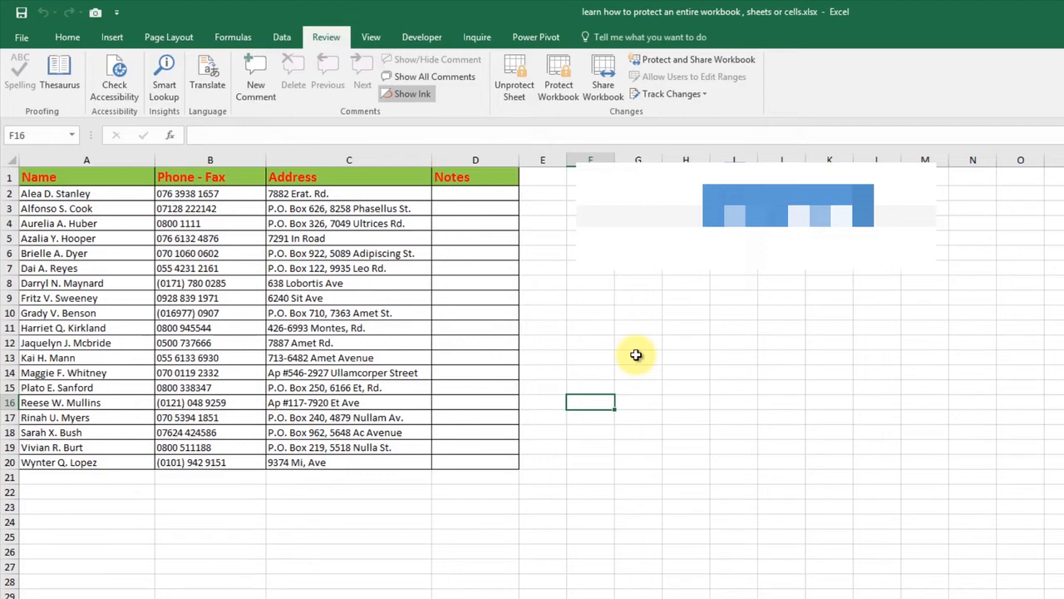
left_click(511, 88)
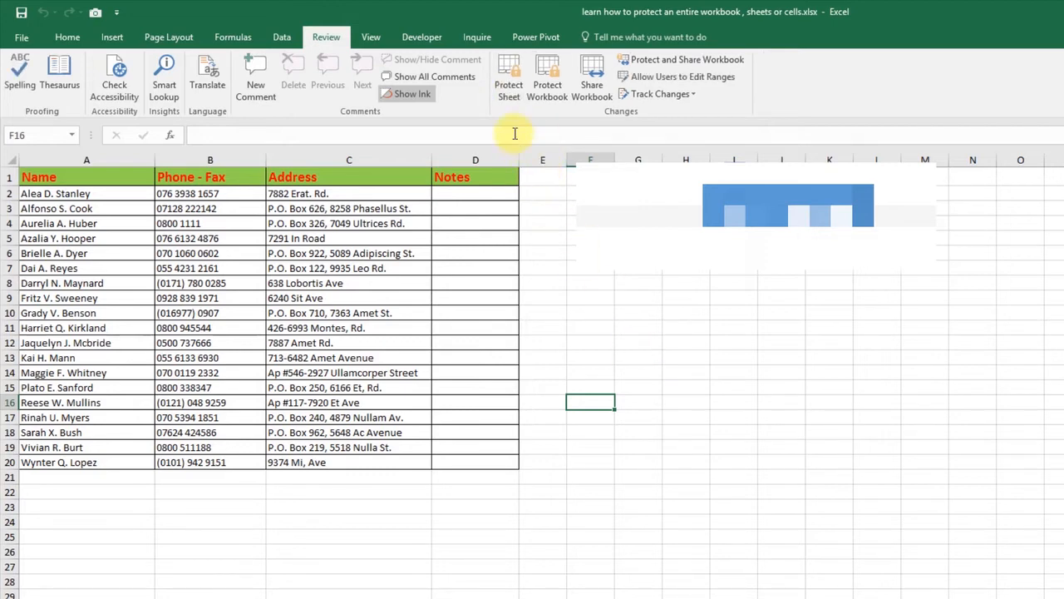
left_click(509, 87)
left_click(600, 319)
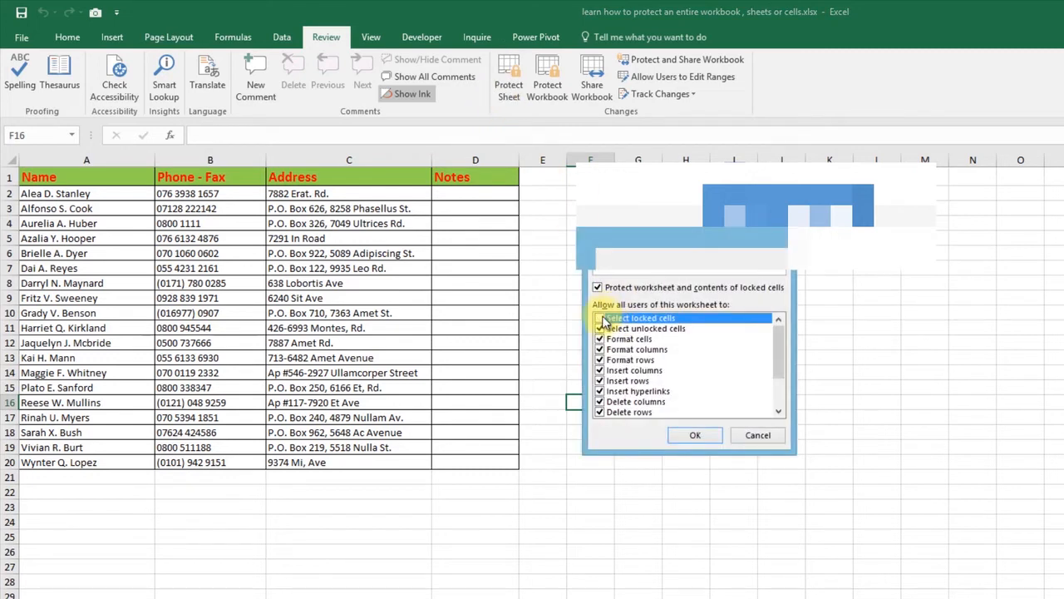
left_click(599, 328)
left_click(599, 338)
left_click(599, 349)
left_click(600, 359)
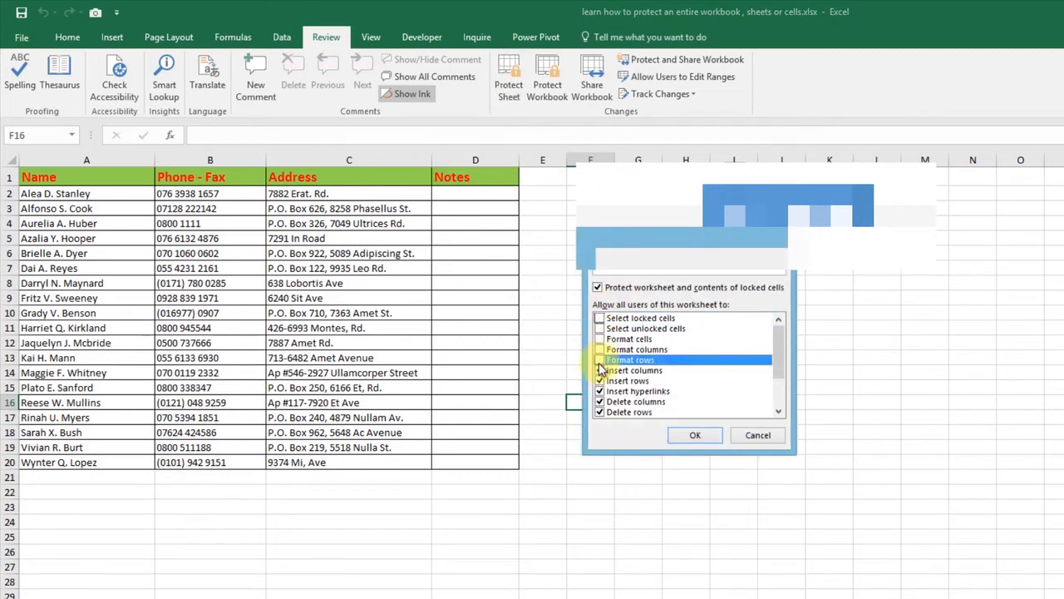
left_click(600, 370)
left_click(599, 379)
left_click(599, 390)
left_click(599, 401)
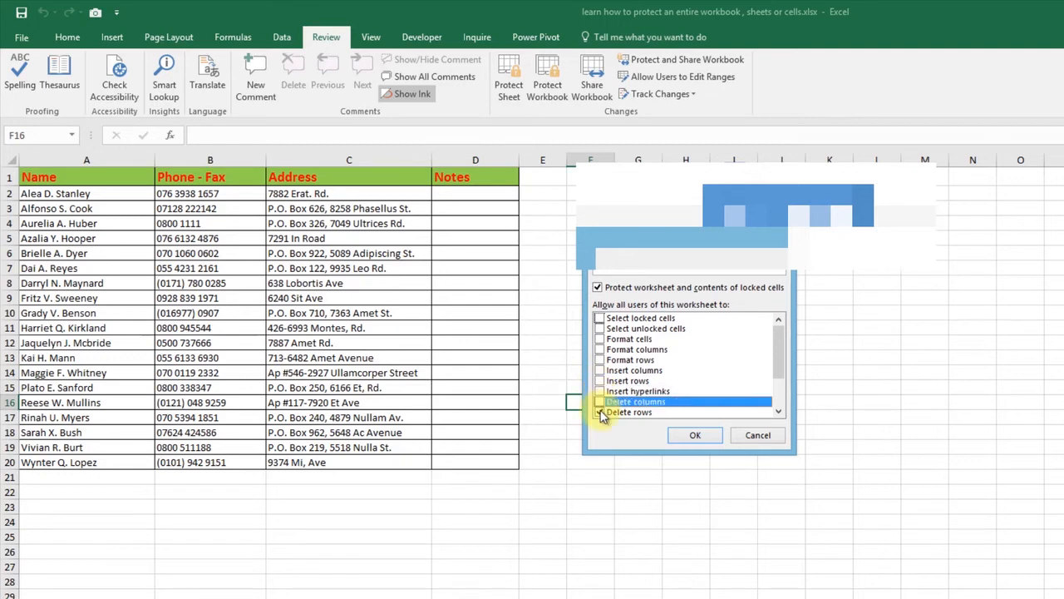
left_click(599, 411)
scroll(603, 391, "down", 2)
left_click(600, 370)
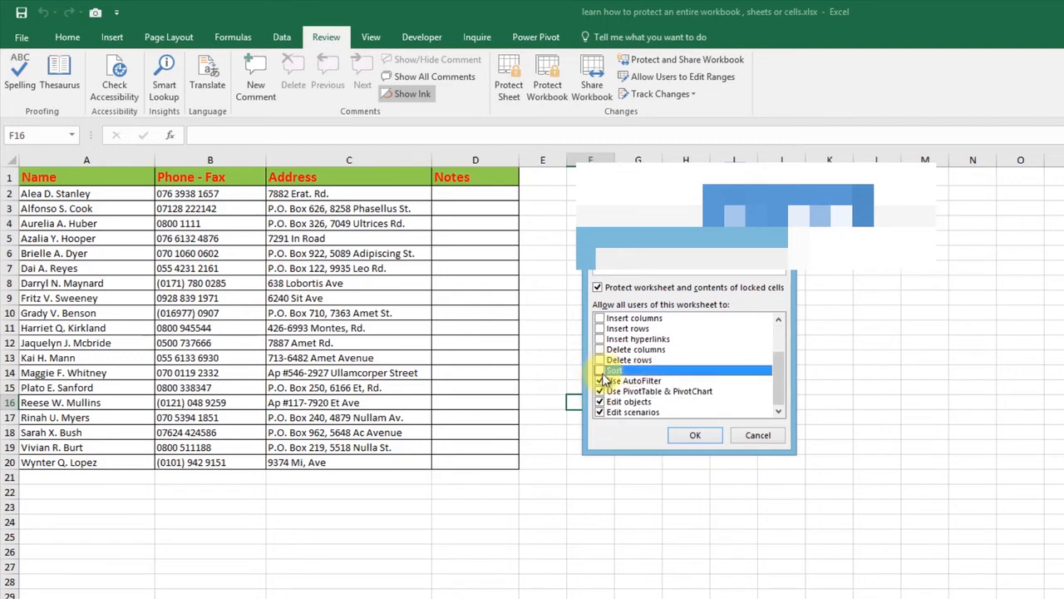
left_click(600, 380)
left_click(599, 391)
left_click(600, 401)
left_click(599, 412)
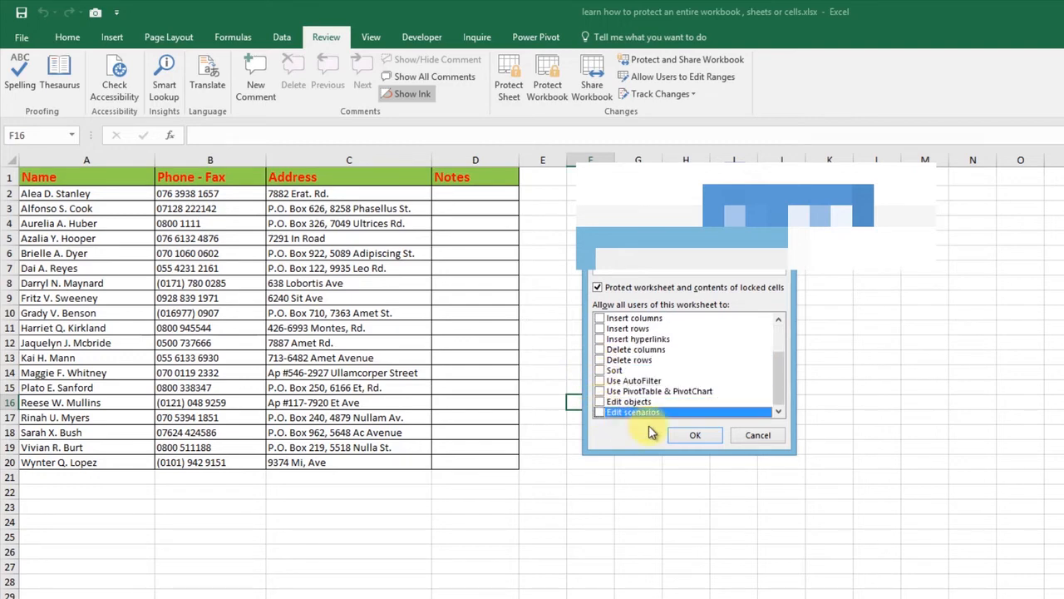
left_click(690, 433)
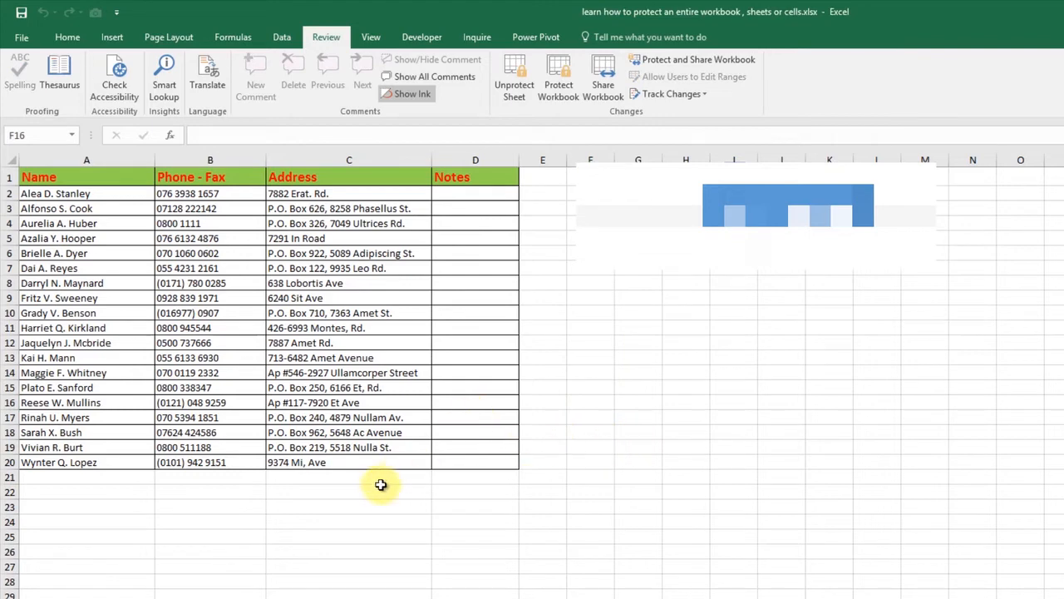
double_click(473, 375)
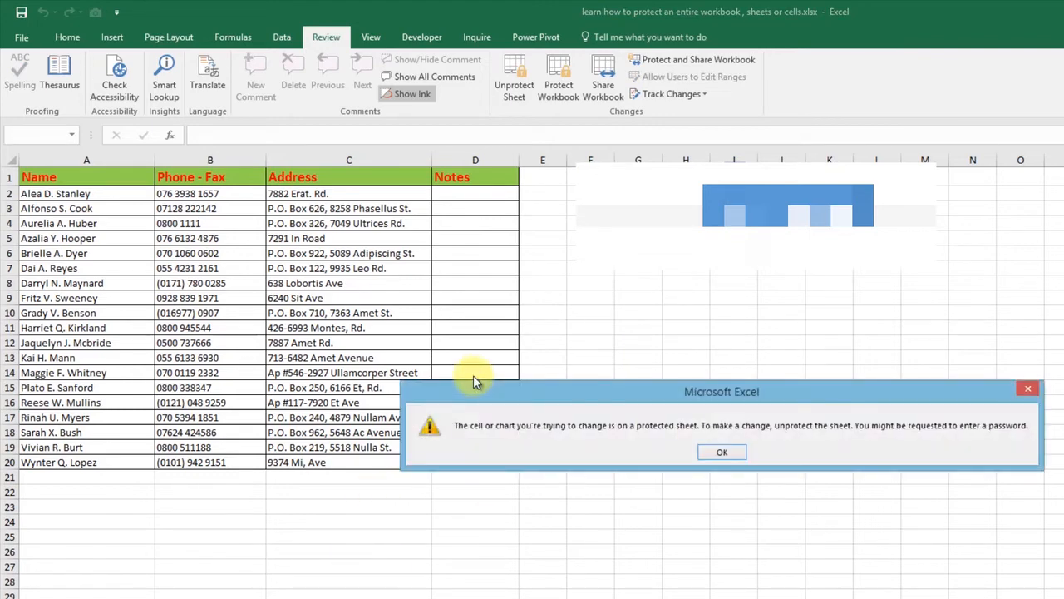
left_click(735, 452)
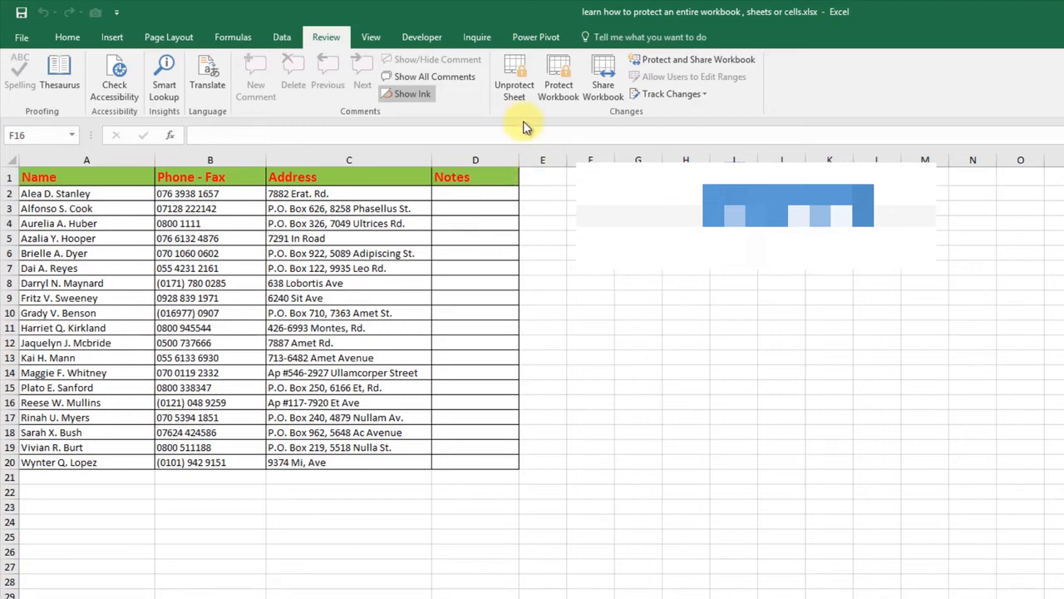
- Unprotect the sheet from the Review tab and select Notes cells D2:D20
left_click(503, 91)
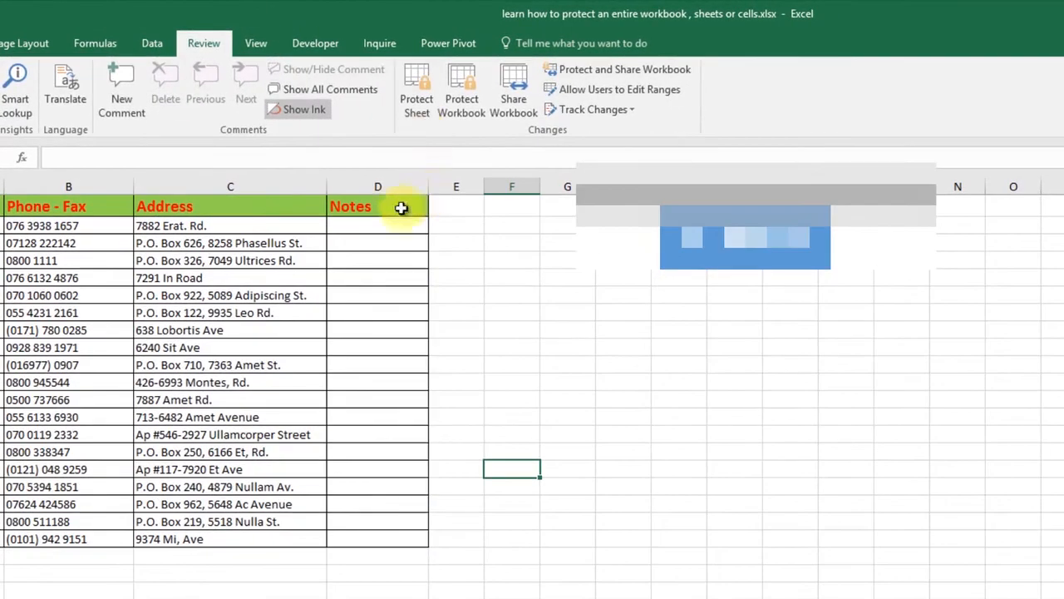
left_click(487, 192)
left_click_drag(391, 223, 411, 537)
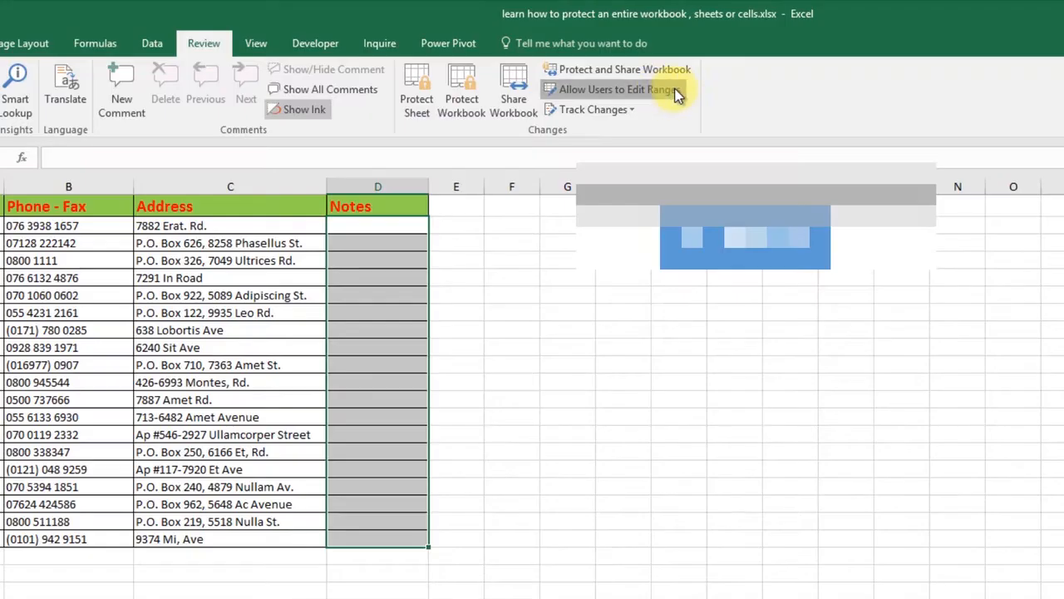
- Define an editable range titled 'Input Here' over =$D$2:$D$20 with no password
left_click(619, 89)
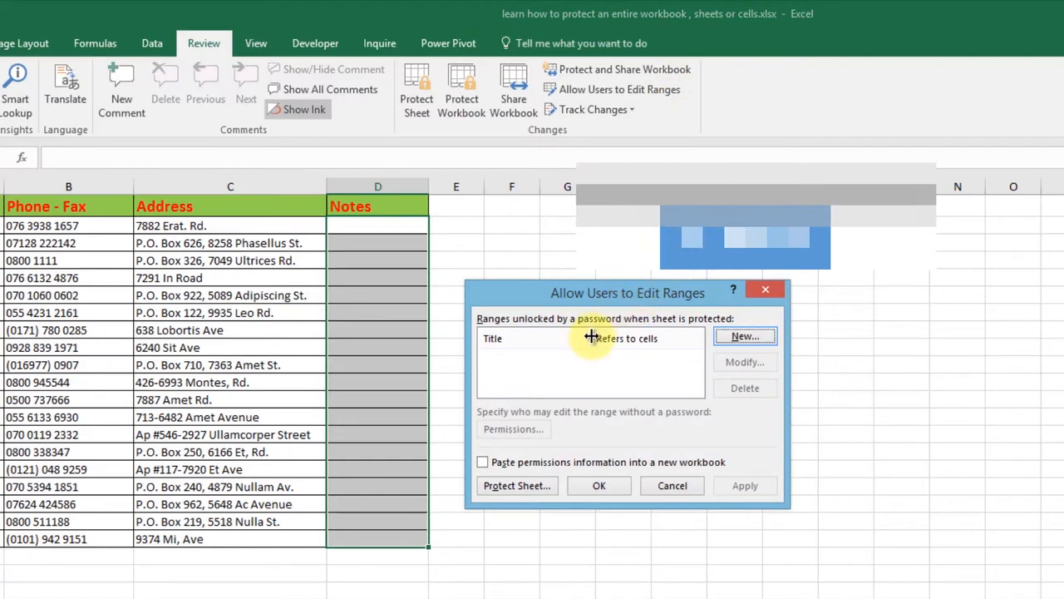
left_click(745, 336)
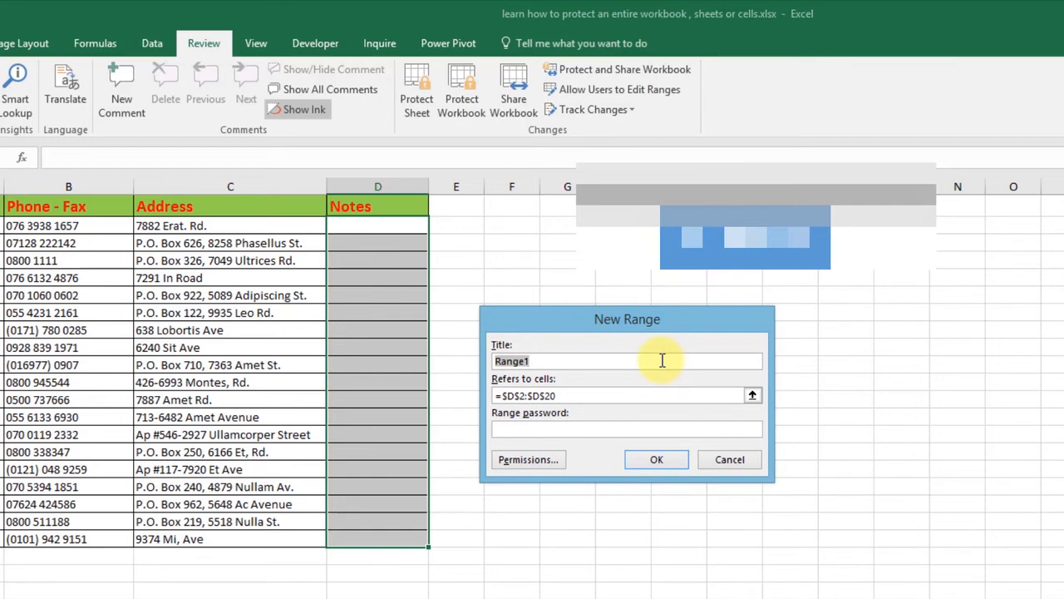
type("Input Here")
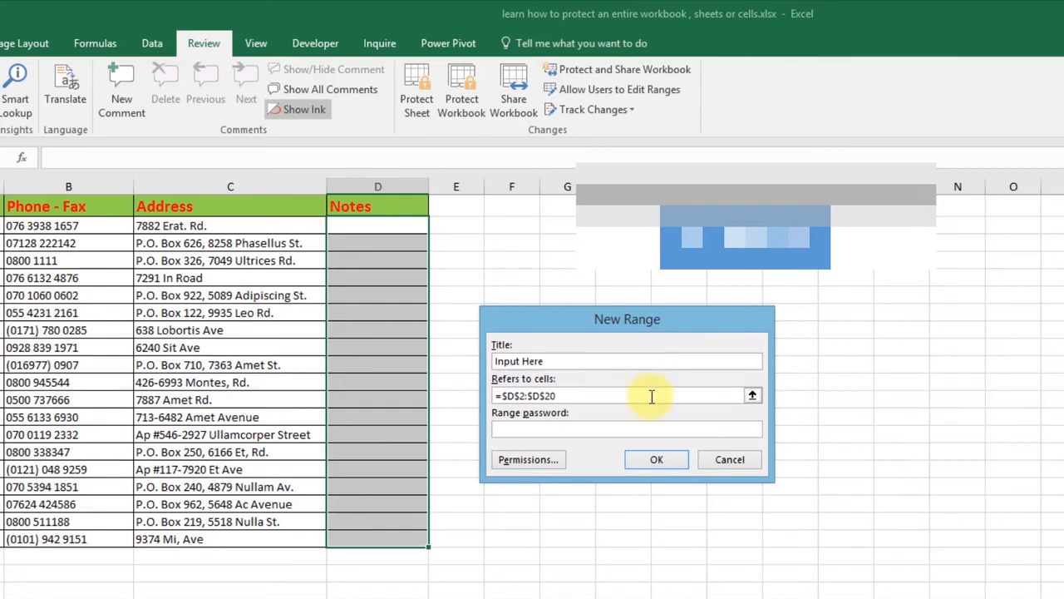
left_click(648, 396)
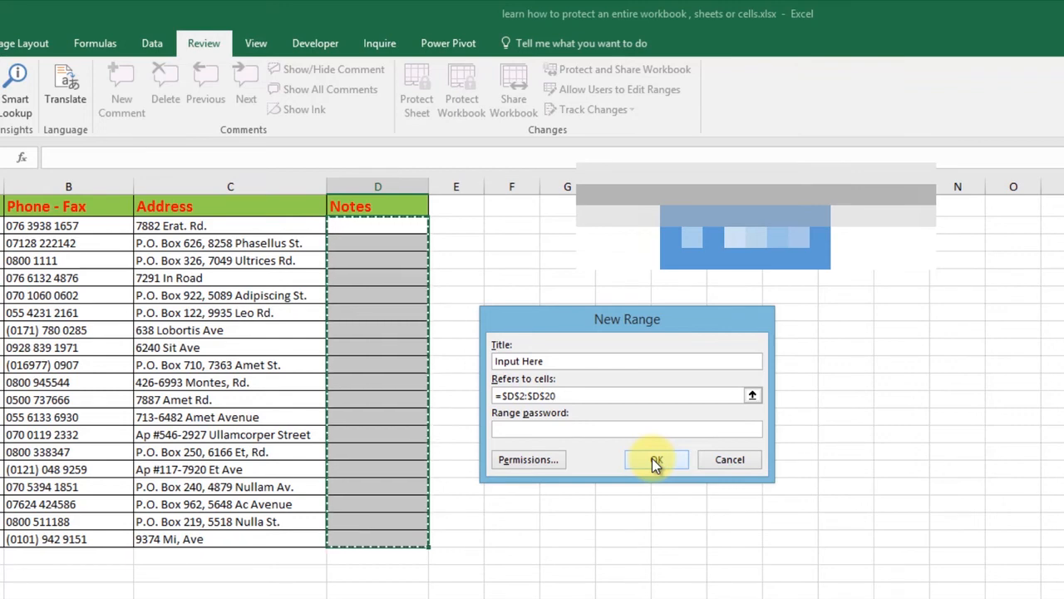
left_click(654, 459)
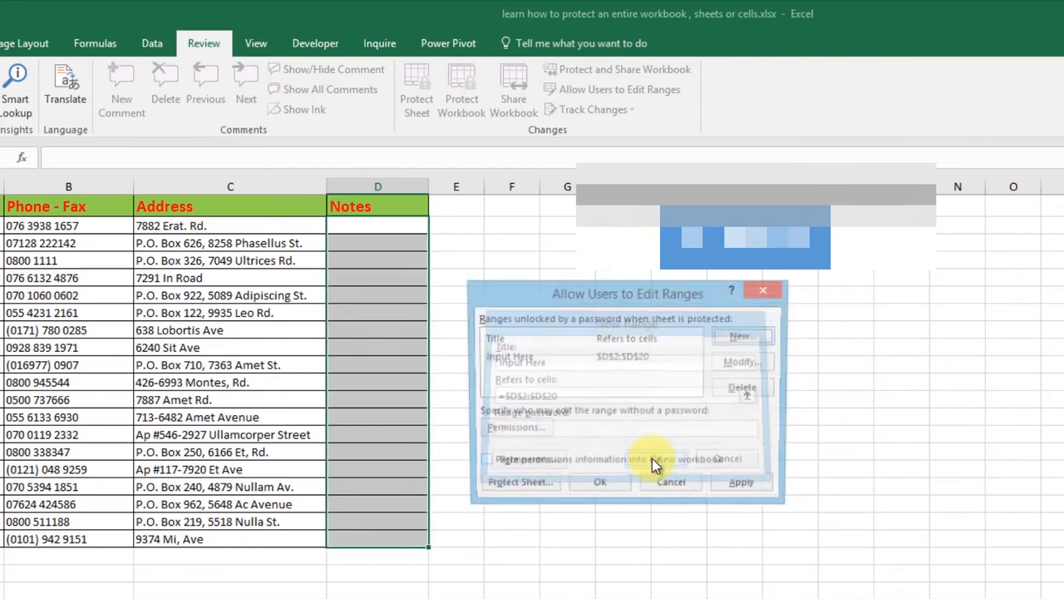
left_click(603, 485)
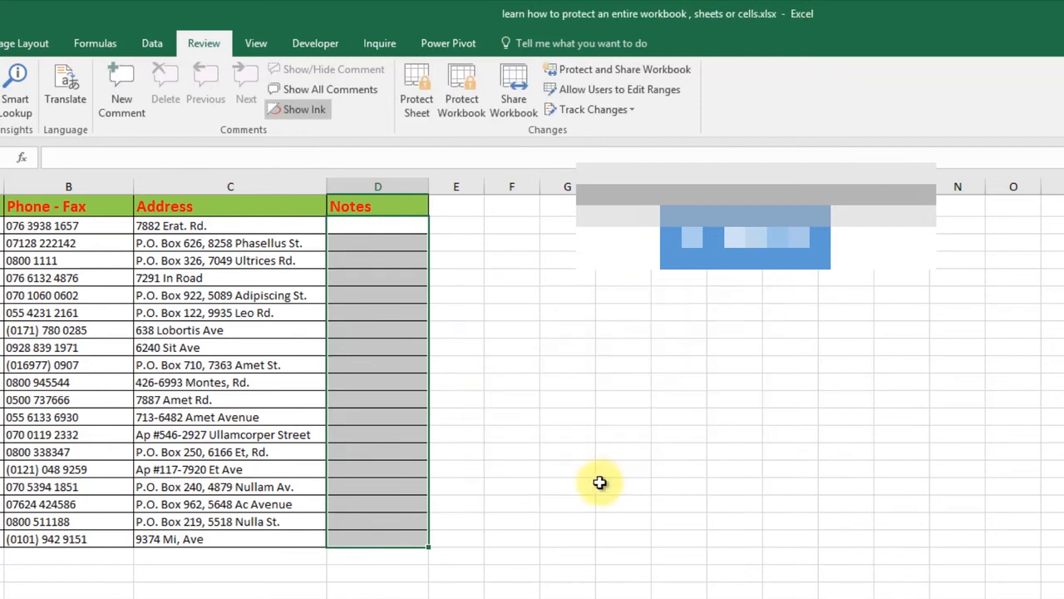
- In Protect Sheet, allow selecting cells, formatting, inserting and deleting columns and rows, and hyperlinks
left_click(426, 112)
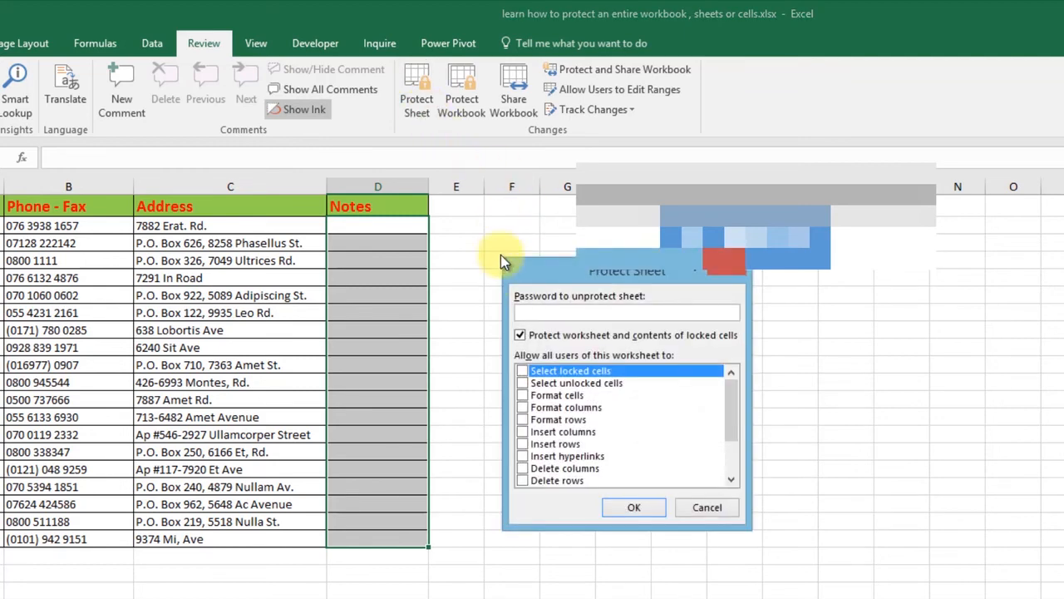
left_click(523, 382)
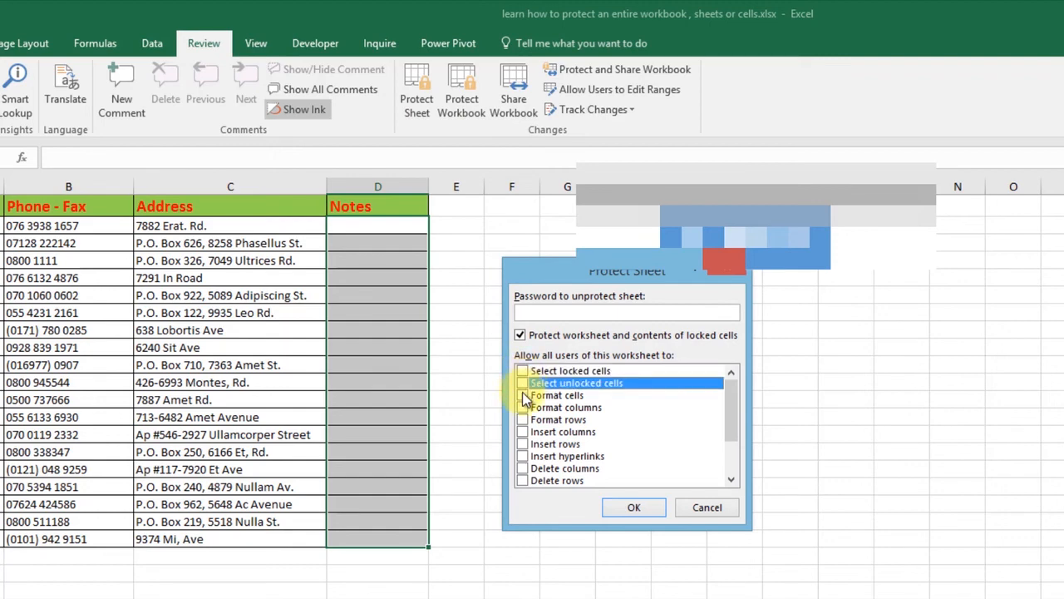
left_click(522, 372)
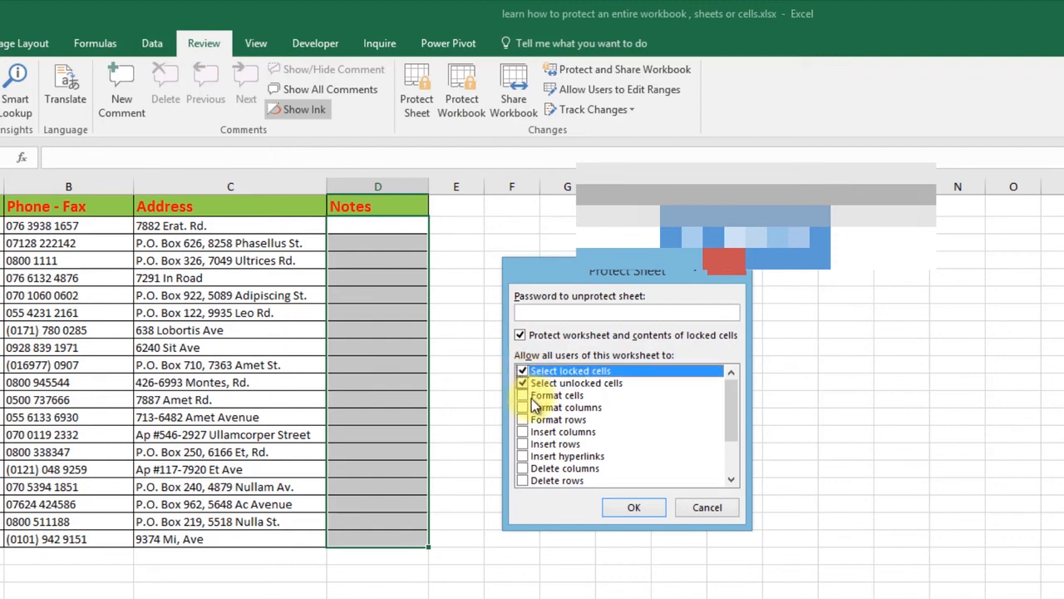
left_click(522, 395)
left_click(522, 408)
left_click(522, 419)
left_click(522, 432)
left_click(522, 443)
left_click(522, 455)
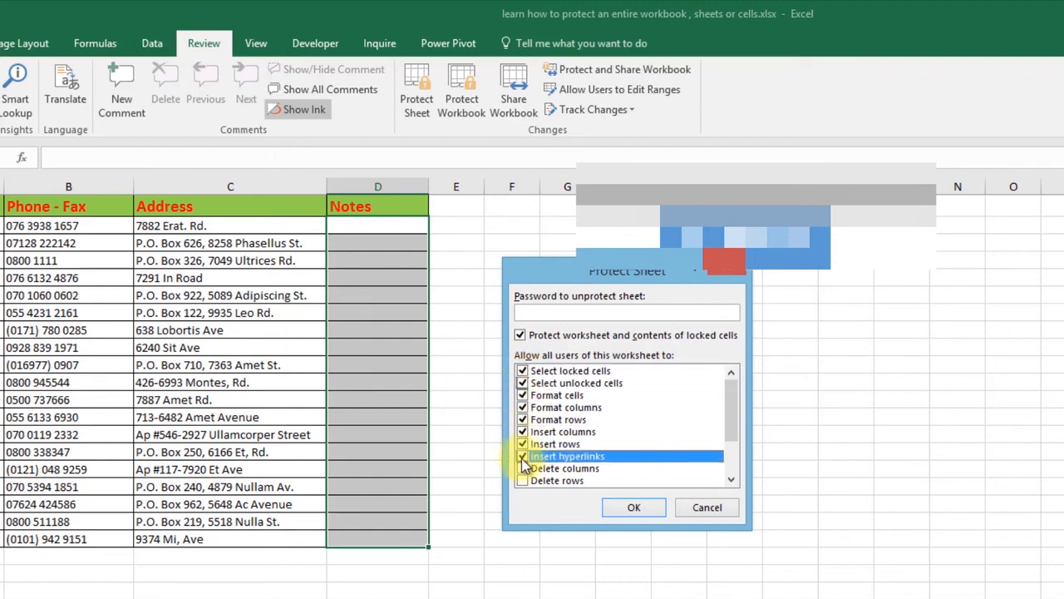
left_click(522, 468)
left_click(522, 480)
- Also allow sort, AutoFilter, PivotTables, editing objects and scenarios, then apply the protection
scroll(524, 457, "down", 1)
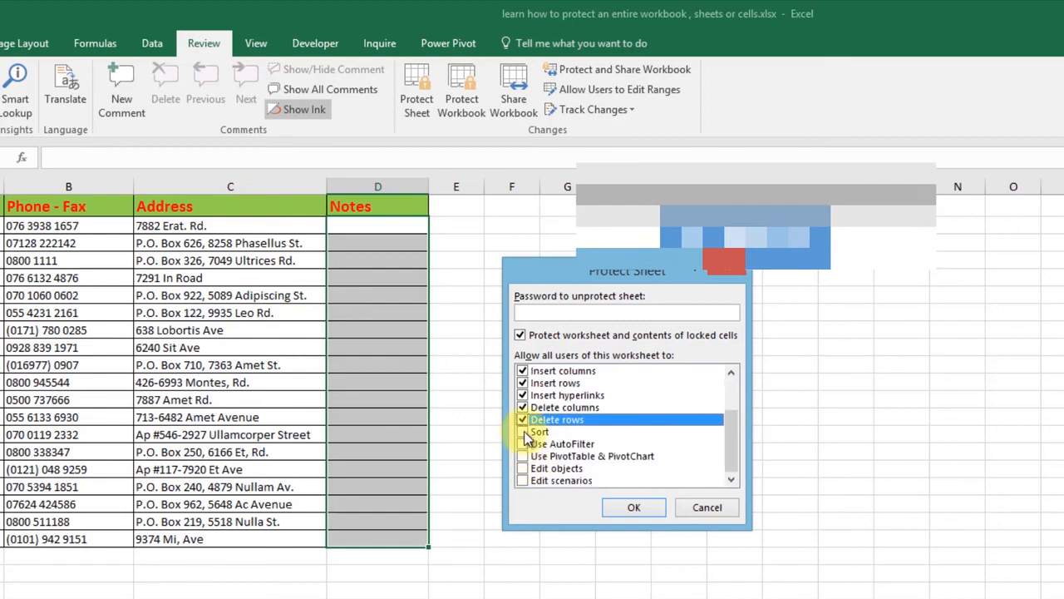
left_click(522, 432)
left_click(522, 444)
left_click(522, 456)
left_click(522, 468)
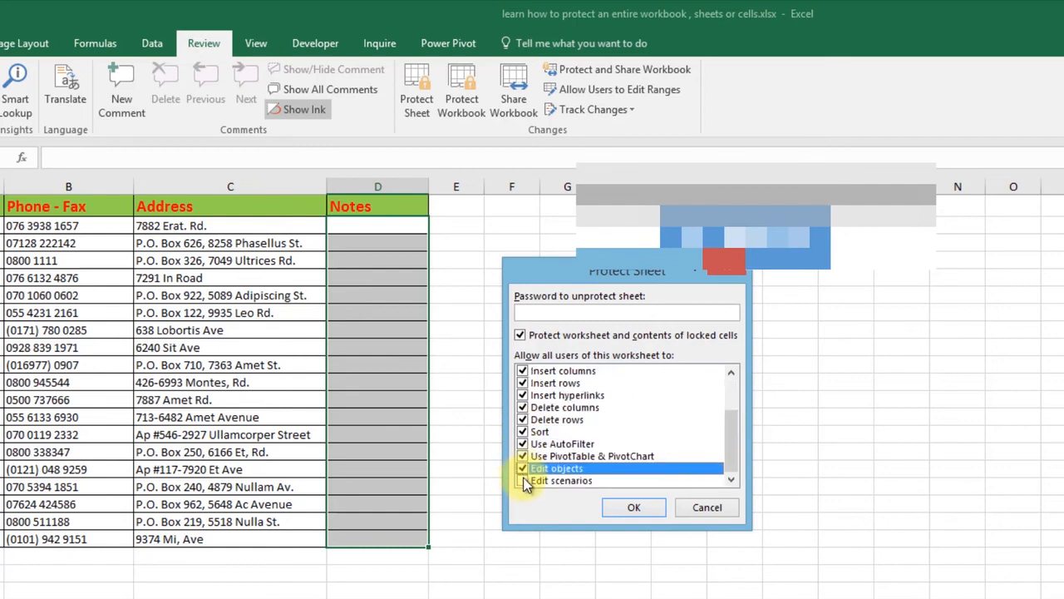
left_click(522, 480)
left_click(634, 507)
- Check that locked address cell C11 refuses editing
left_click(208, 451)
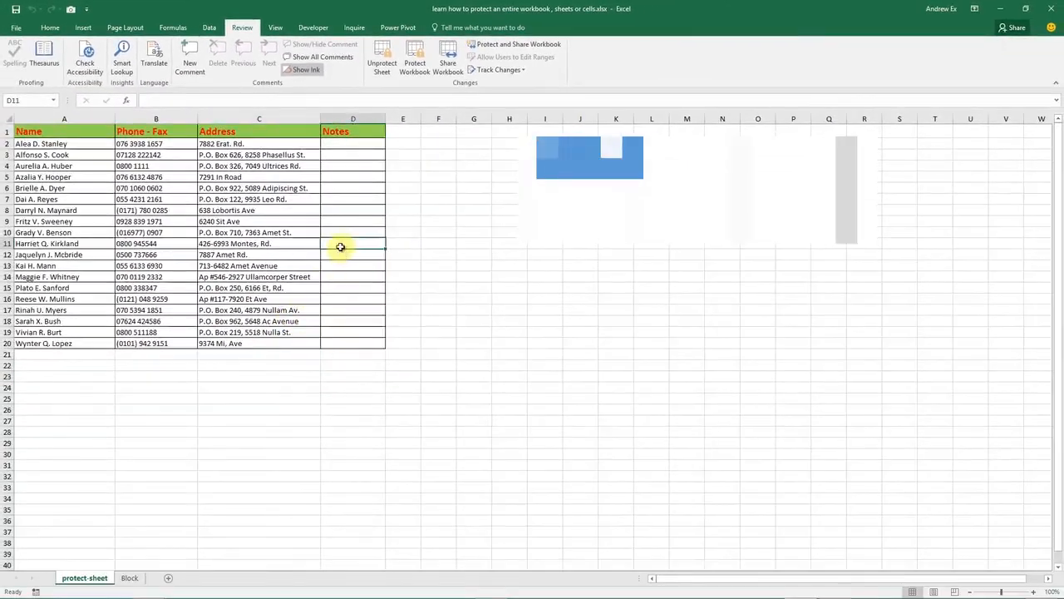
double_click(266, 243)
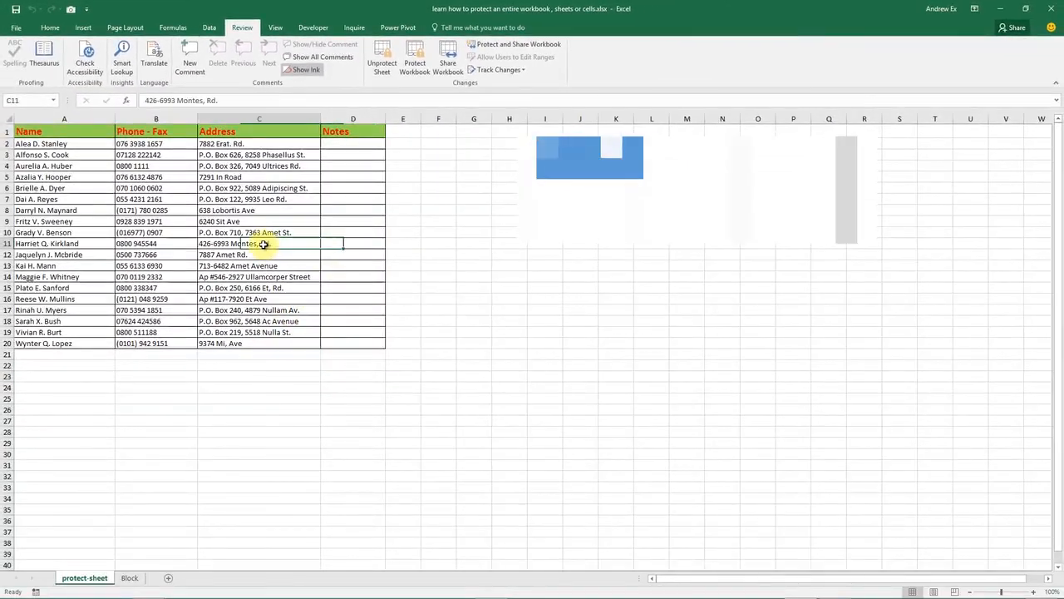
left_click(545, 338)
- Enter 11112 in Notes cell D6 and 3344 in D10
double_click(342, 190)
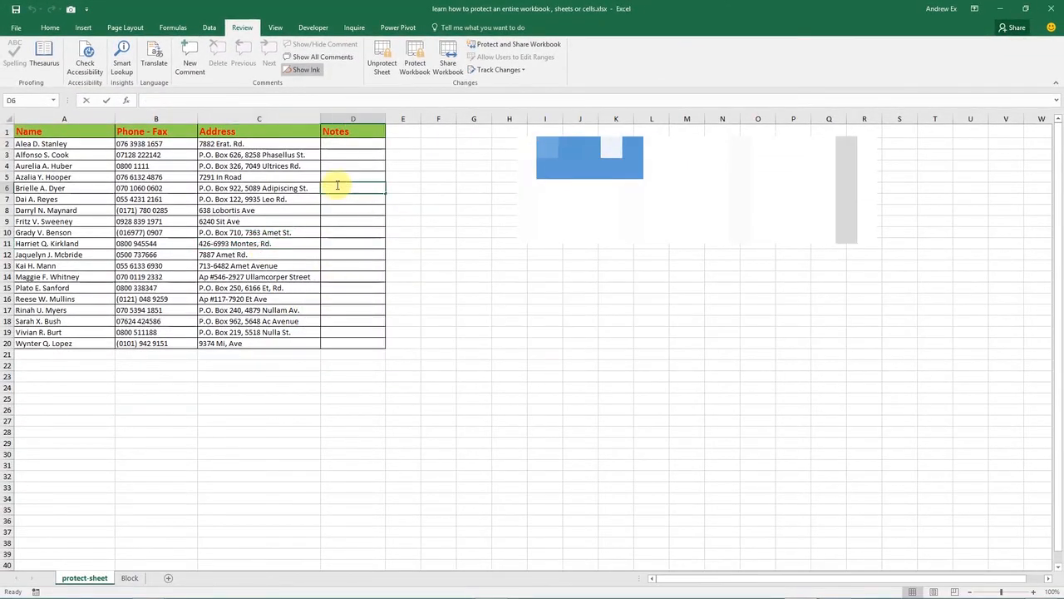
type("11112")
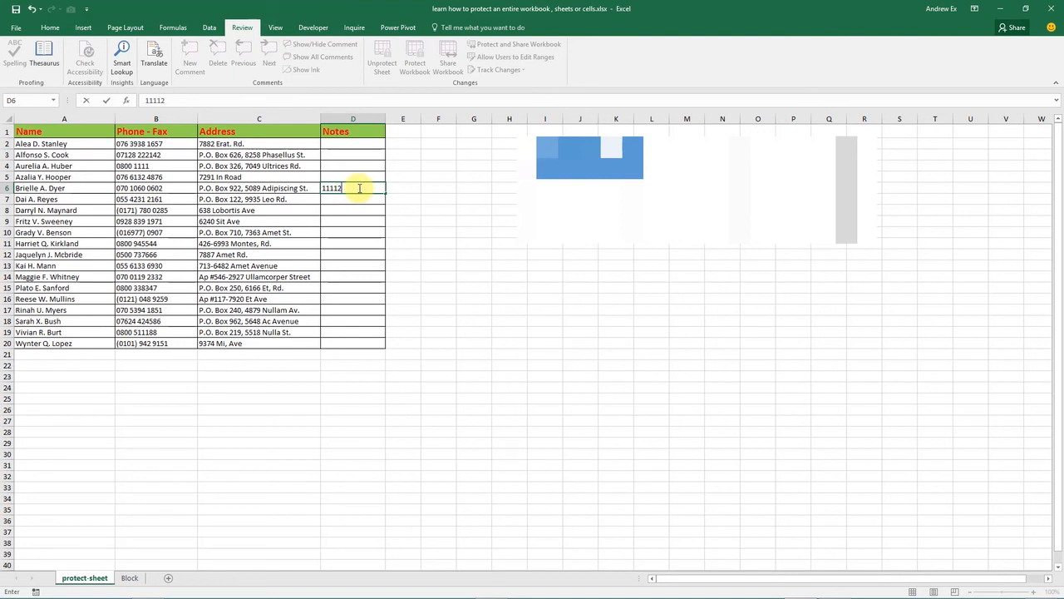
key("Return")
key("Down")
key("Down")
key("Down")
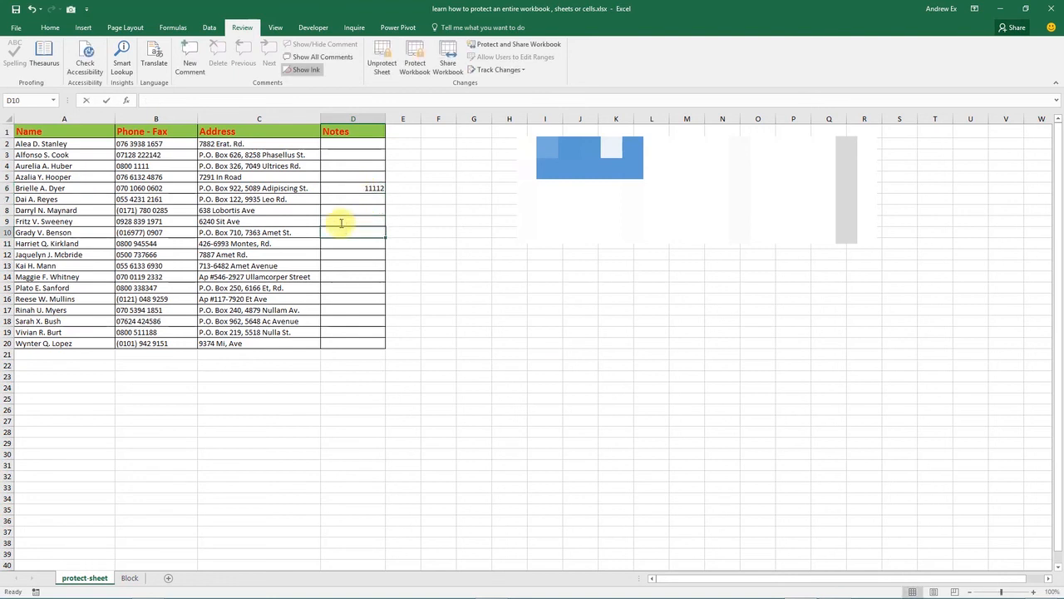
type("3344")
key("Return")
- Check that cell E10 outside the Notes range cannot be edited
left_click(417, 237)
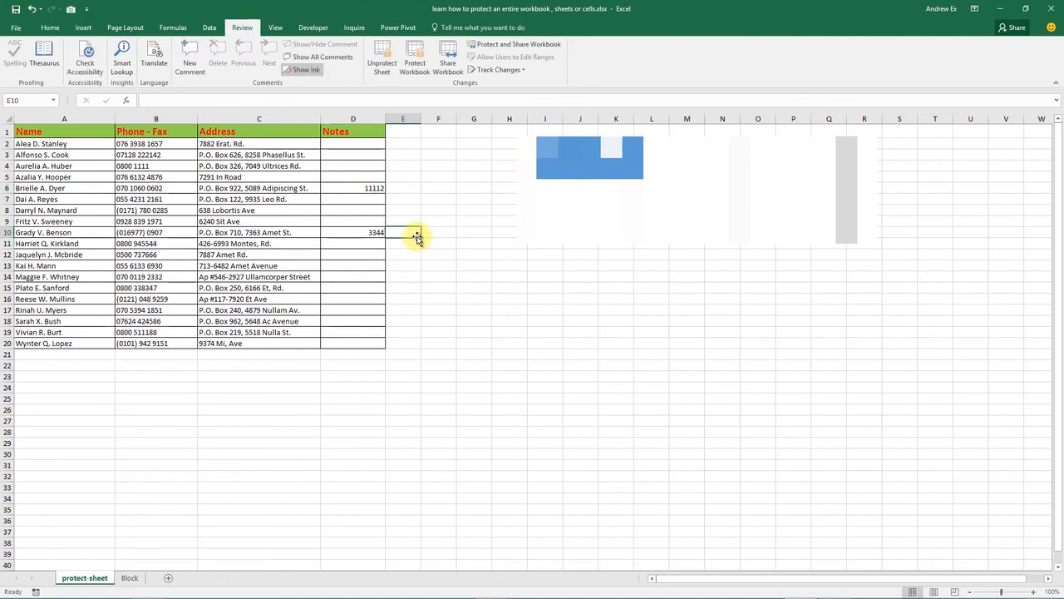
double_click(418, 233)
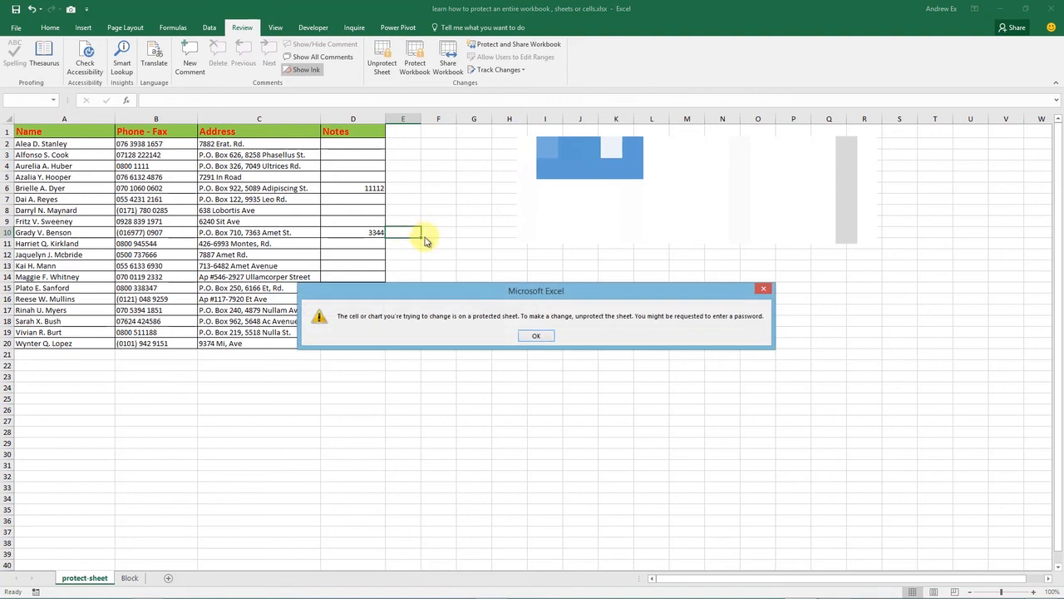
left_click(532, 338)
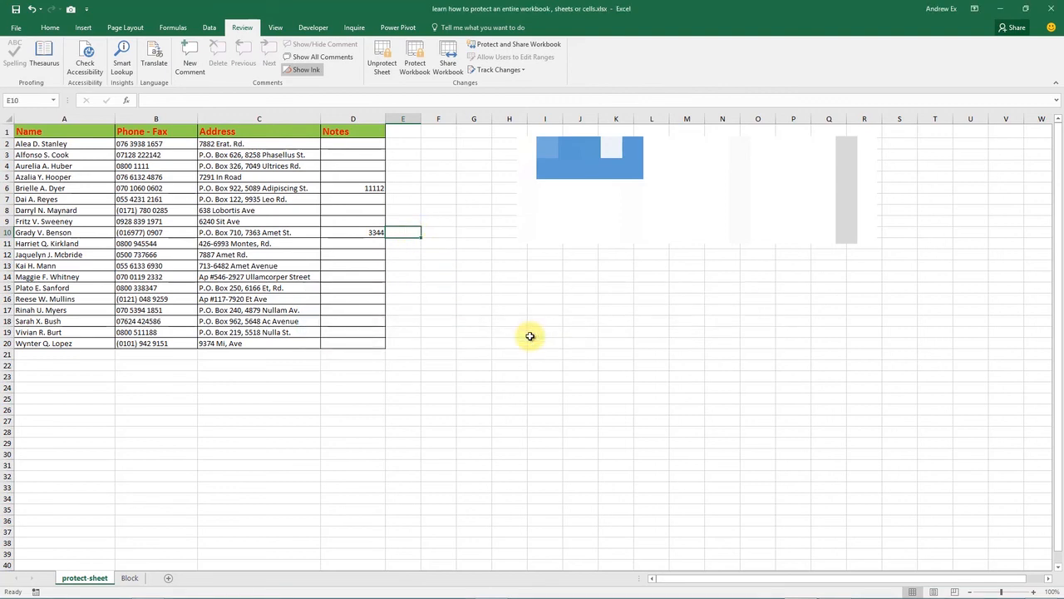